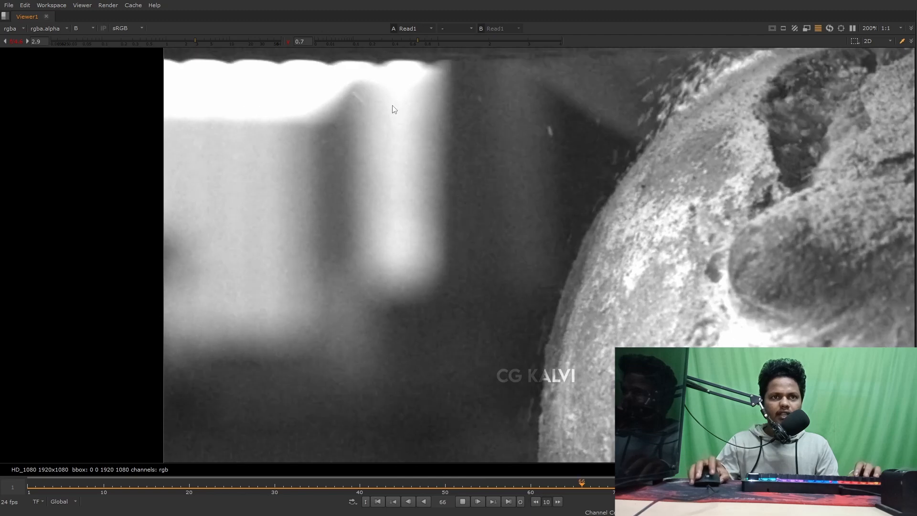
Step: Examine the alpha-channel grain of the original bread clip in the blurred background, close up and at full frame during playback
{"action": "left_click_drag", "start_coordinate": [393, 107], "coordinate": [428, 231]}
{"action": "scroll", "coordinate": [427, 236], "scroll_direction": "up", "scroll_amount": 3}
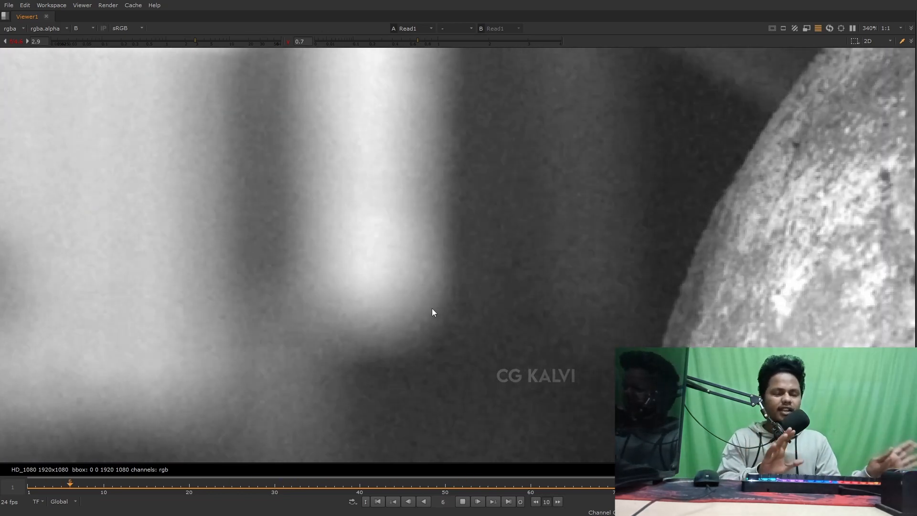
{"action": "scroll", "coordinate": [431, 303], "scroll_direction": "down", "scroll_amount": 3}
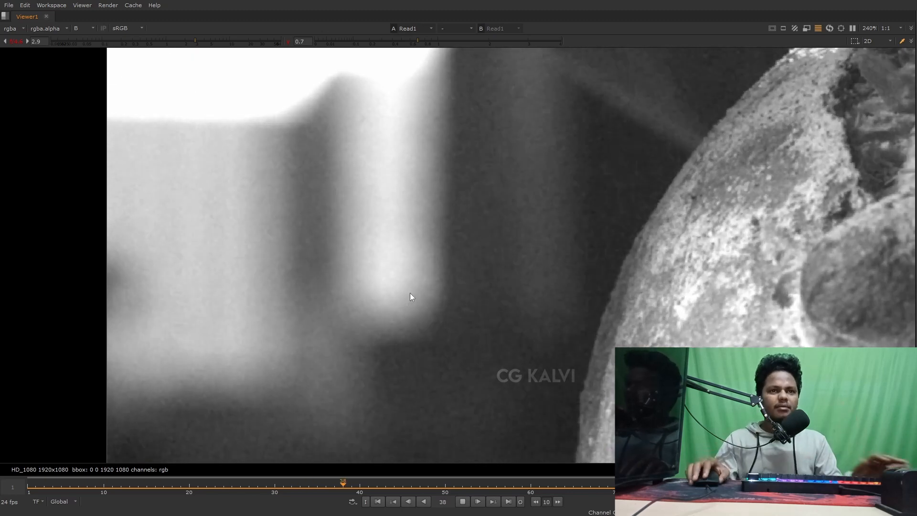
{"action": "scroll", "coordinate": [380, 270], "scroll_direction": "down", "scroll_amount": 5}
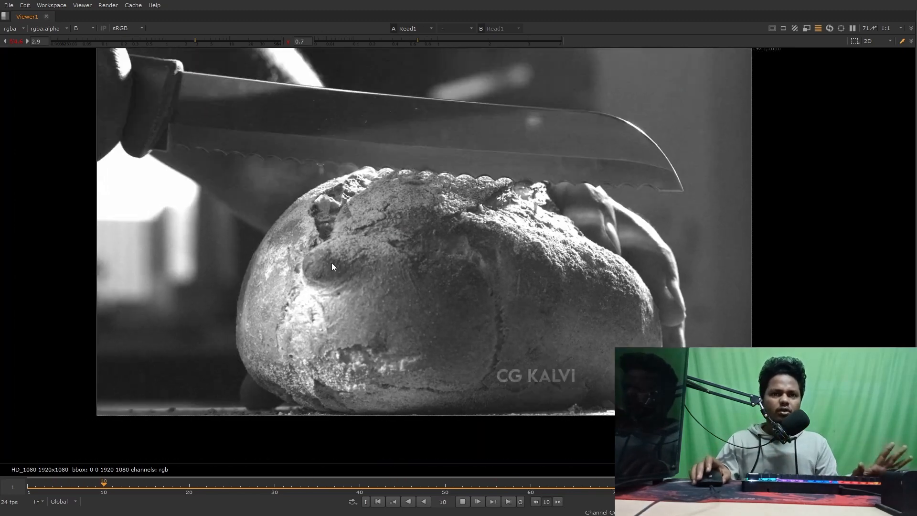
{"action": "middle_click_drag", "start_coordinate": [332, 263], "coordinate": [333, 279]}
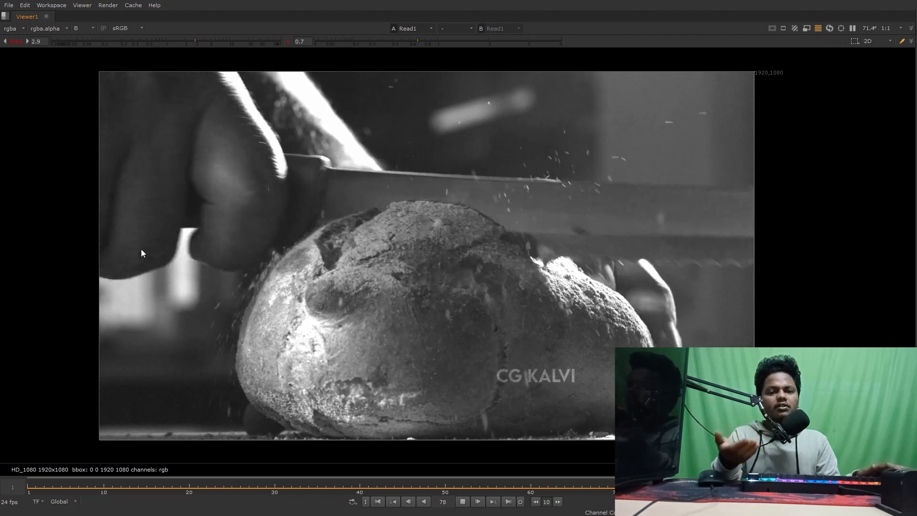
{"action": "scroll", "coordinate": [208, 276], "scroll_direction": "up", "scroll_amount": 5}
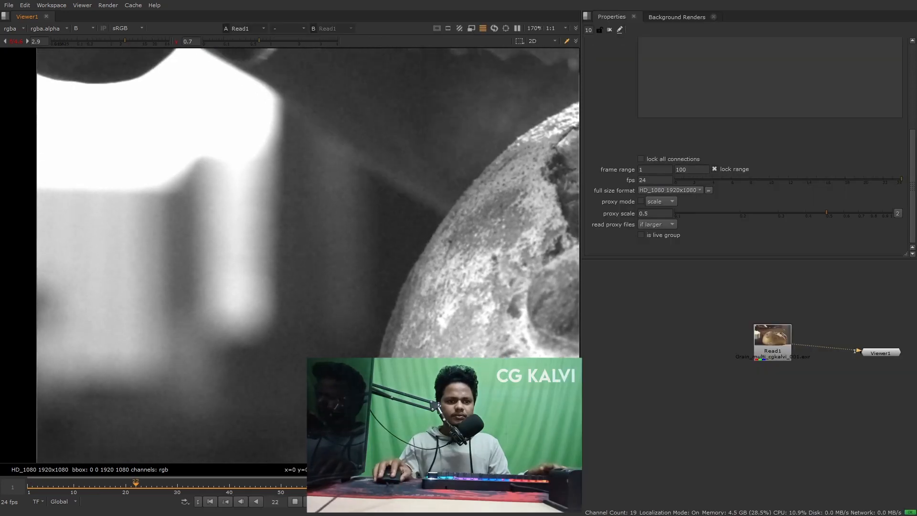
{"action": "scroll", "coordinate": [293, 321], "scroll_direction": "up", "scroll_amount": 5}
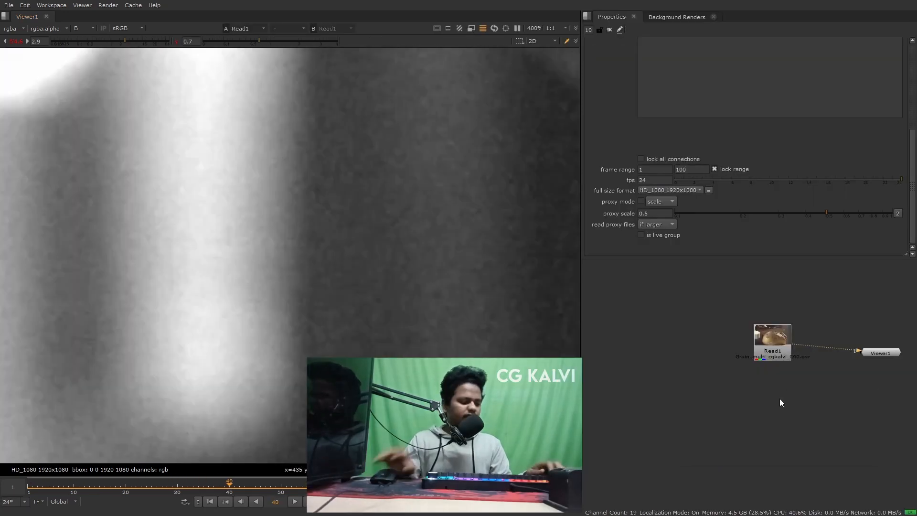
Step: Add a Denoise node, feed its inputs from Read1 and view the denoised result
{"action": "key", "text": "Tab"}
{"action": "type", "text": "deno"}
{"action": "key", "text": "Return"}
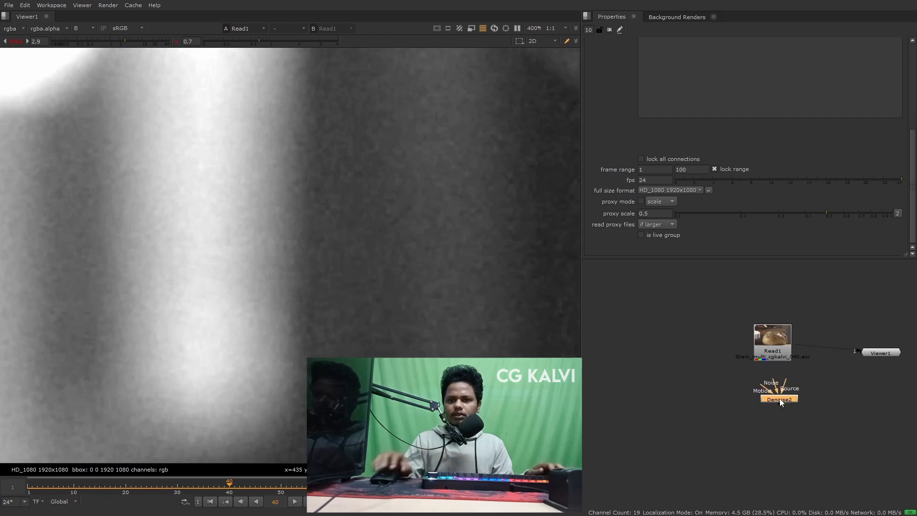
{"action": "left_click", "coordinate": [781, 402]}
{"action": "left_click_drag", "start_coordinate": [777, 352], "coordinate": [774, 353]}
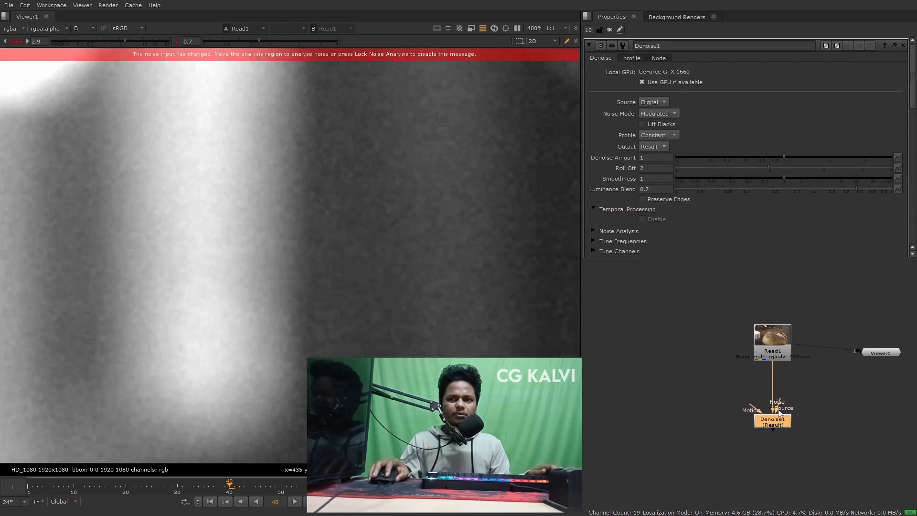
{"action": "key", "text": "1"}
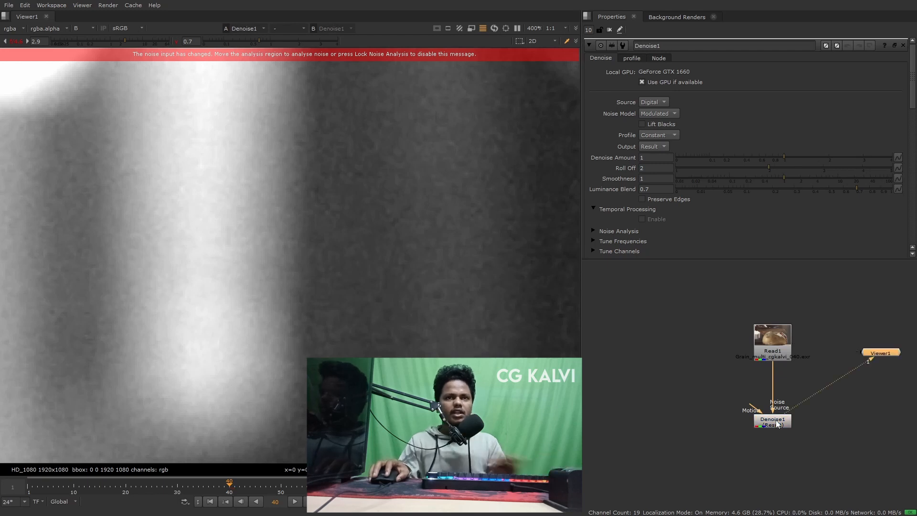
{"action": "left_click", "coordinate": [778, 423]}
{"action": "scroll", "coordinate": [323, 311], "scroll_direction": "down", "scroll_amount": 4}
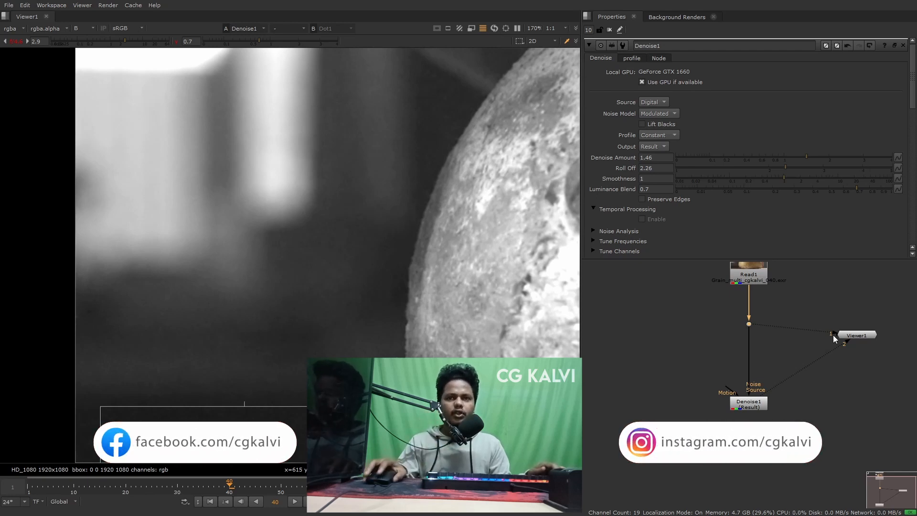
Step: Add an F_ReGrain node below Denoise1 and connect its Src input to the denoised output
{"action": "middle_click_drag", "start_coordinate": [755, 384], "coordinate": [777, 366]}
{"action": "key", "text": "Tab"}
{"action": "type", "text": "regrain"}
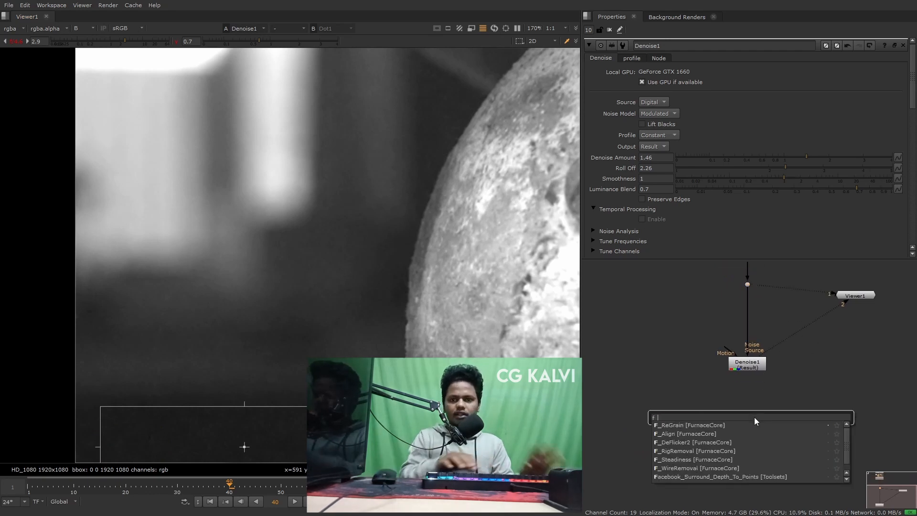
{"action": "key", "text": "Return"}
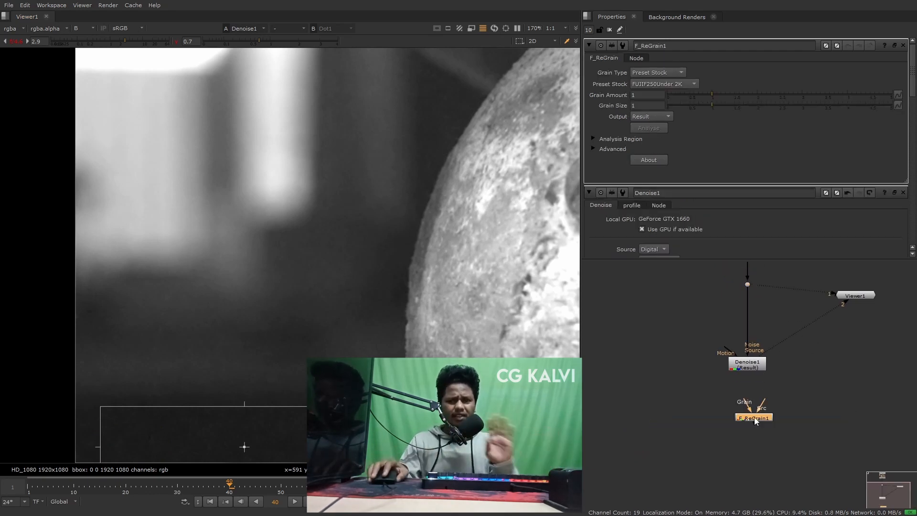
{"action": "scroll", "coordinate": [749, 418], "scroll_direction": "down", "scroll_amount": 3}
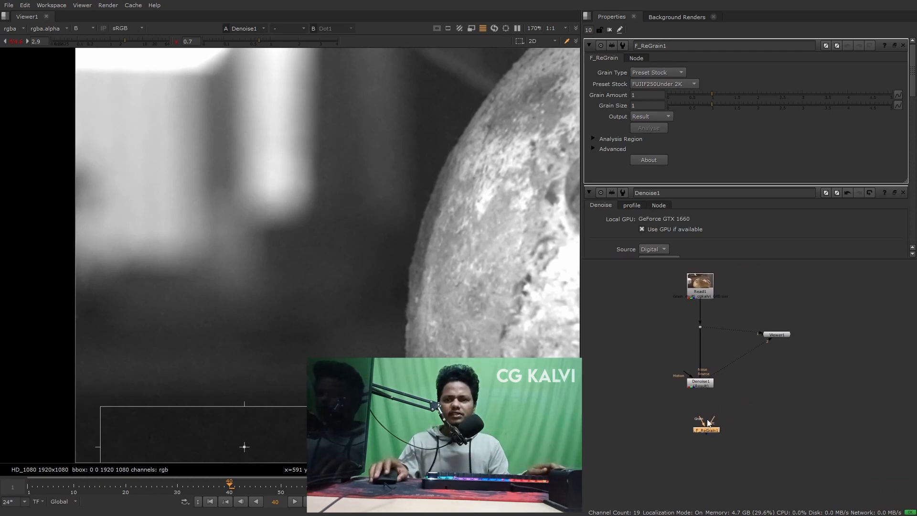
{"action": "scroll", "coordinate": [714, 426], "scroll_direction": "up", "scroll_amount": 2}
{"action": "left_click", "coordinate": [703, 461]}
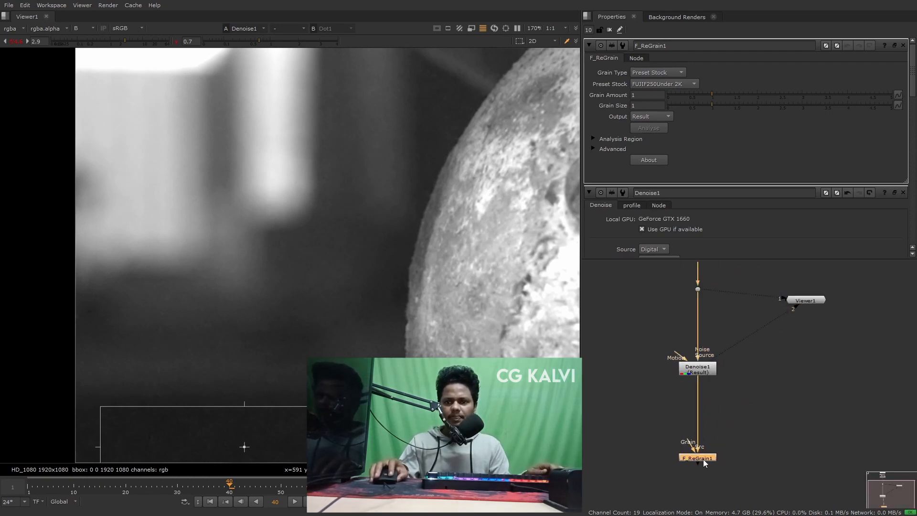
Step: Feed F_ReGrain1's Grain input from Read1 through a FrameHold at frame 40, using the From Grain Clip grain type
{"action": "key", "text": "Tab"}
{"action": "type", "text": "fr"}
{"action": "left_click", "coordinate": [693, 382]}
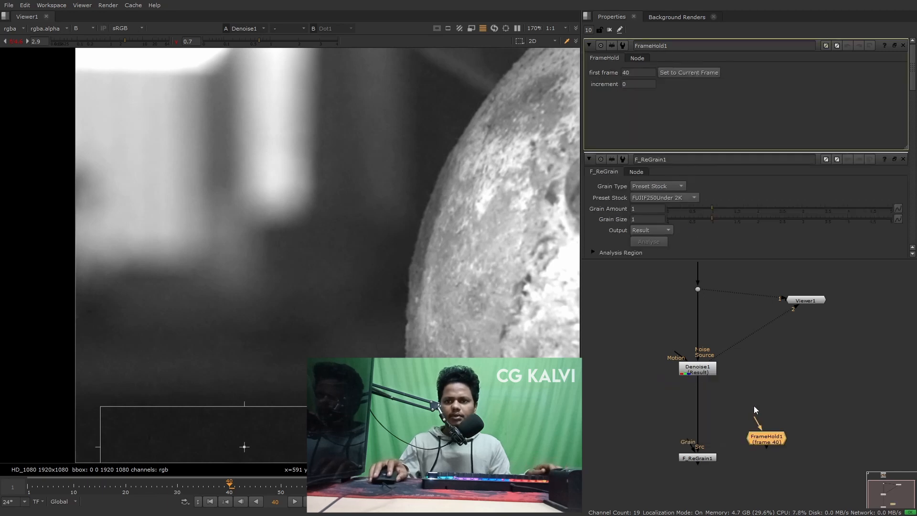
{"action": "scroll", "coordinate": [754, 427], "scroll_direction": "down", "scroll_amount": 2}
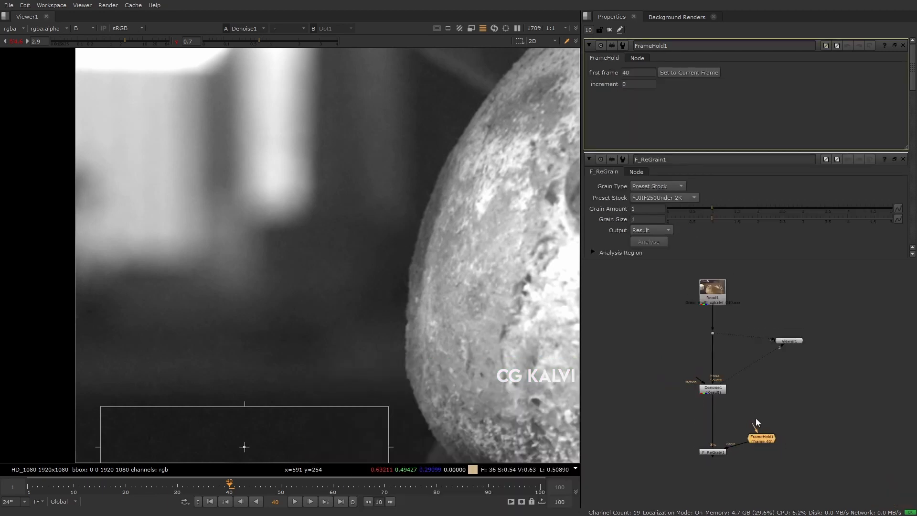
{"action": "left_click_drag", "start_coordinate": [790, 340], "coordinate": [843, 434]}
{"action": "middle_click_drag", "start_coordinate": [766, 450], "coordinate": [726, 400]}
{"action": "left_click_drag", "start_coordinate": [665, 280], "coordinate": [665, 302]}
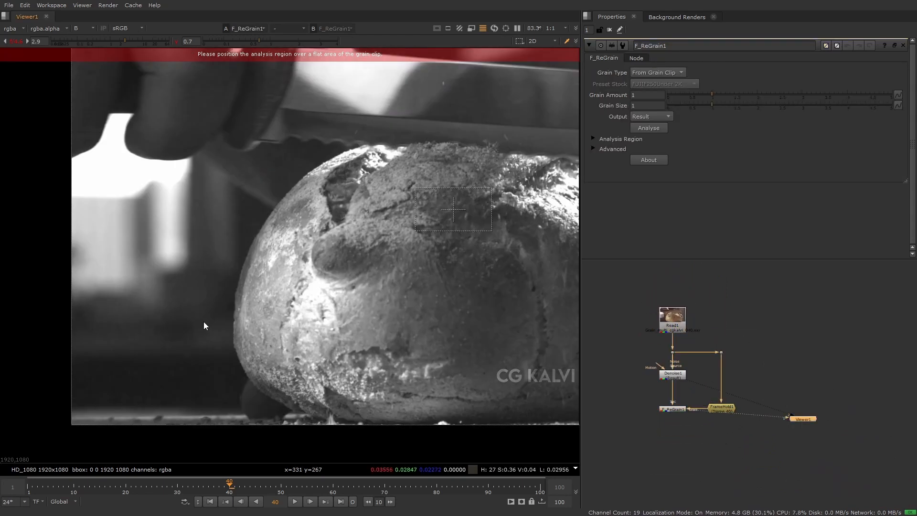
Step: Move the F_ReGrain analysis region onto the flat dark area of the image to the left of the bread's base
{"action": "scroll", "coordinate": [242, 314], "scroll_direction": "down", "scroll_amount": 3}
{"action": "scroll", "coordinate": [329, 267], "scroll_direction": "up", "scroll_amount": 4}
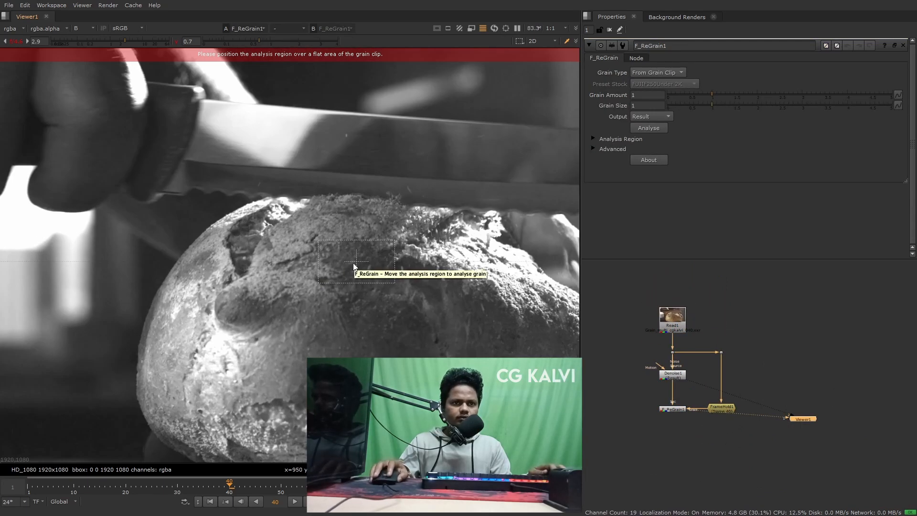
{"action": "middle_click_drag", "start_coordinate": [353, 266], "coordinate": [477, 209]}
{"action": "left_click_drag", "start_coordinate": [446, 209], "coordinate": [206, 392]}
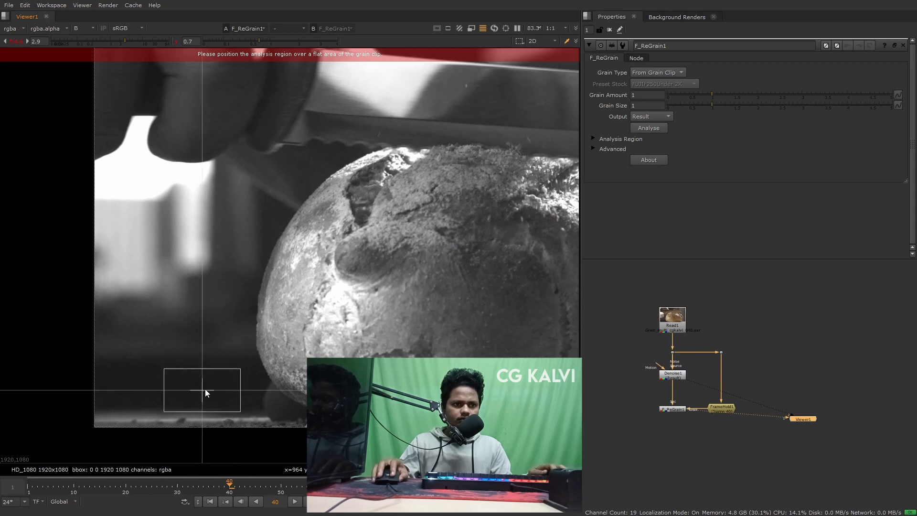
Step: Compare the F_ReGrain result with the original plate close up in the blurred background, switching between both viewer inputs
{"action": "scroll", "coordinate": [207, 387], "scroll_direction": "down", "scroll_amount": 4}
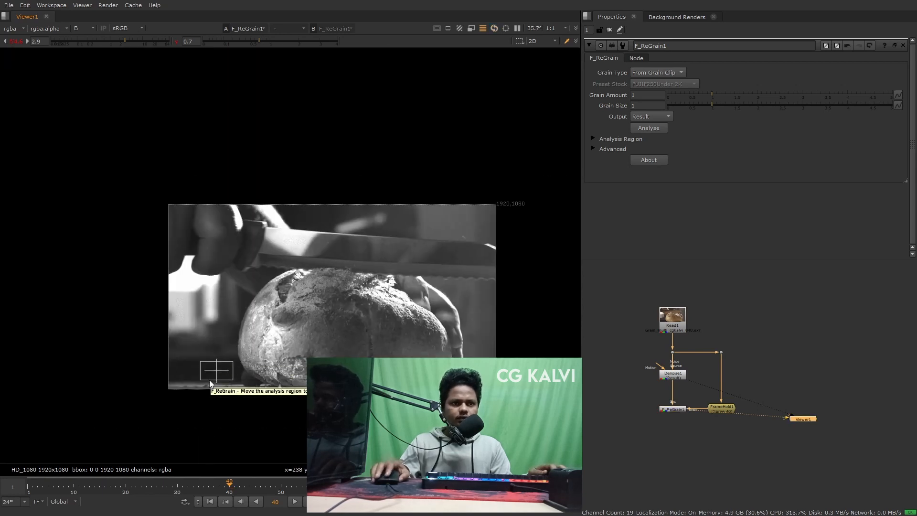
{"action": "scroll", "coordinate": [210, 383], "scroll_direction": "up", "scroll_amount": 8}
{"action": "scroll", "coordinate": [254, 360], "scroll_direction": "down", "scroll_amount": 3}
{"action": "scroll", "coordinate": [342, 178], "scroll_direction": "up", "scroll_amount": 3}
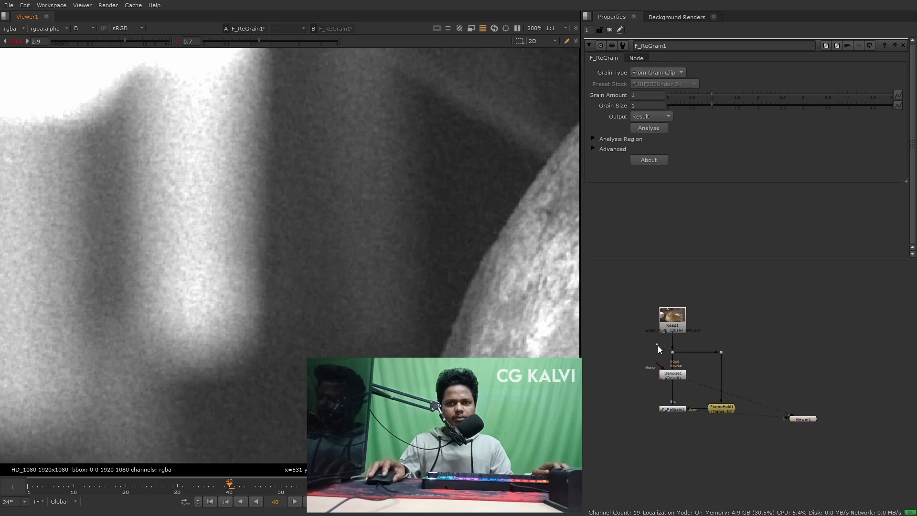
{"action": "key", "text": "1"}
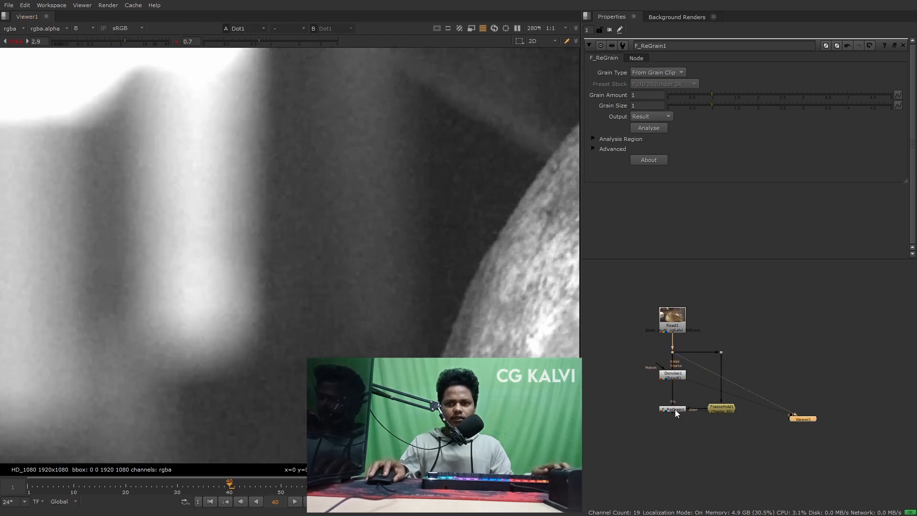
{"action": "key", "text": "2"}
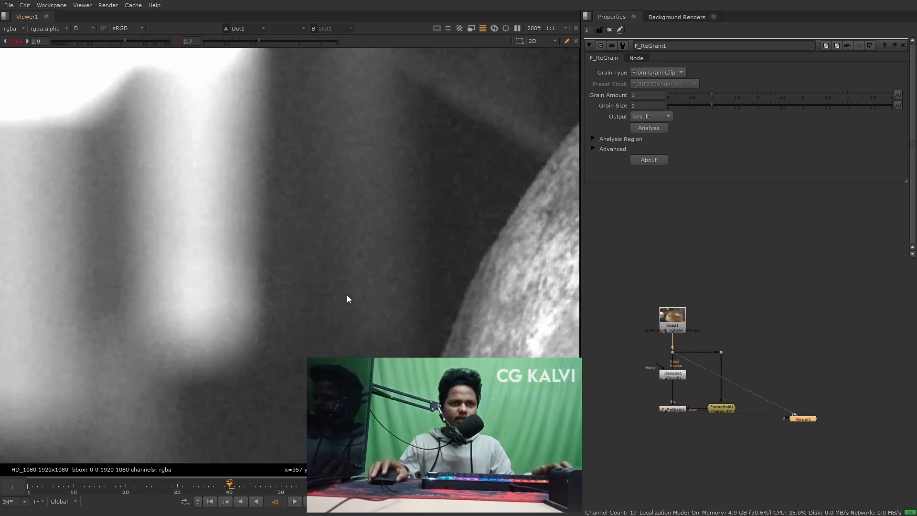
{"action": "scroll", "coordinate": [347, 296], "scroll_direction": "up", "scroll_amount": 4}
{"action": "left_click_drag", "start_coordinate": [441, 159], "coordinate": [296, 365]}
{"action": "key", "text": "2"}
{"action": "key", "text": "1"}
{"action": "key", "text": "2"}
{"action": "key", "text": "1"}
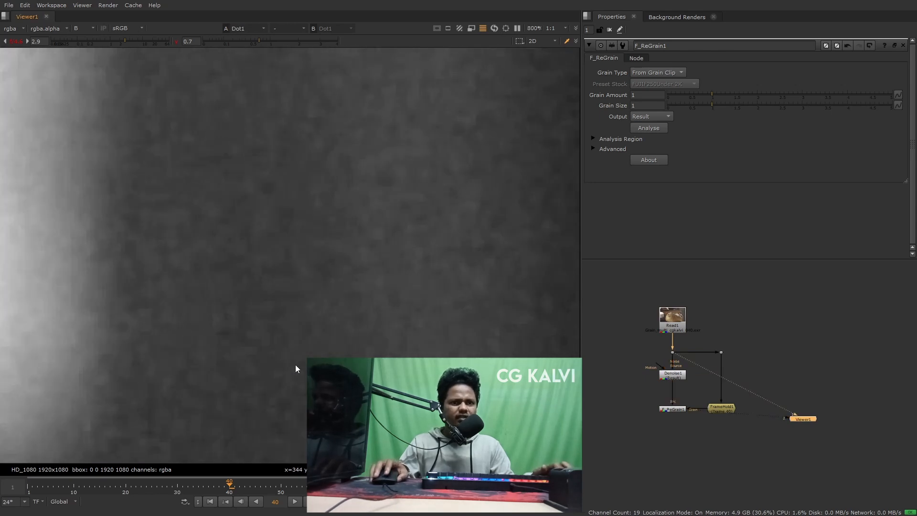
{"action": "scroll", "coordinate": [334, 331], "scroll_direction": "down", "scroll_amount": 4}
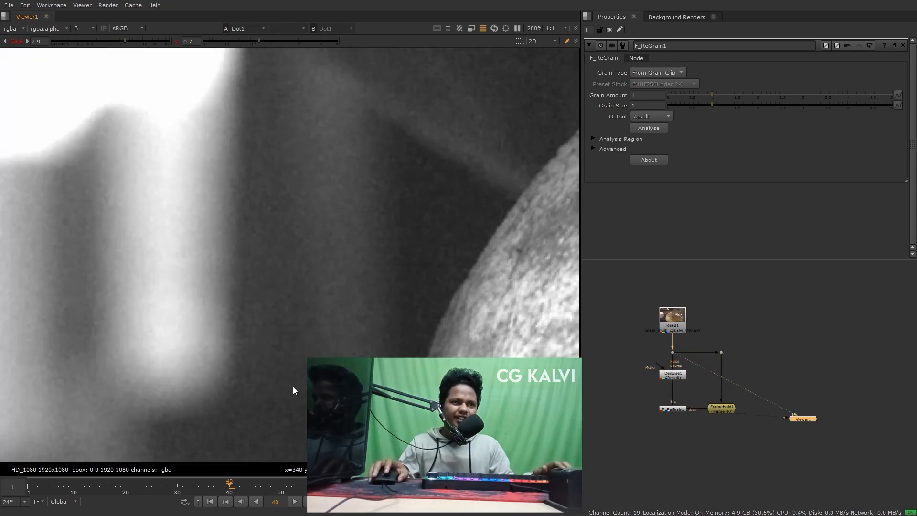
{"action": "middle_click_drag", "start_coordinate": [156, 230], "coordinate": [257, 196]}
Step: Compare the original and regrained images in an enlarged viewer, checking grain strength in the bright and dark background areas
{"action": "key", "text": "space"}
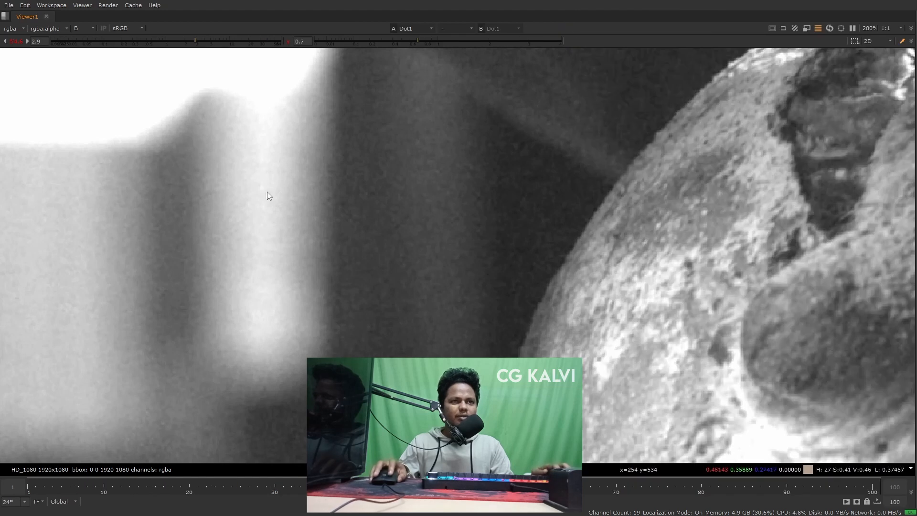
{"action": "left_click_drag", "start_coordinate": [212, 127], "coordinate": [302, 368]}
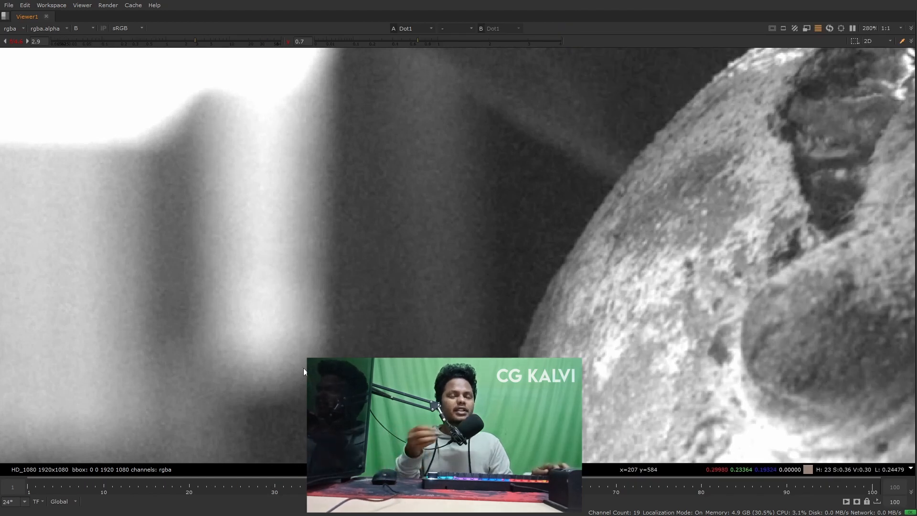
{"action": "left_click_drag", "start_coordinate": [254, 157], "coordinate": [306, 319]}
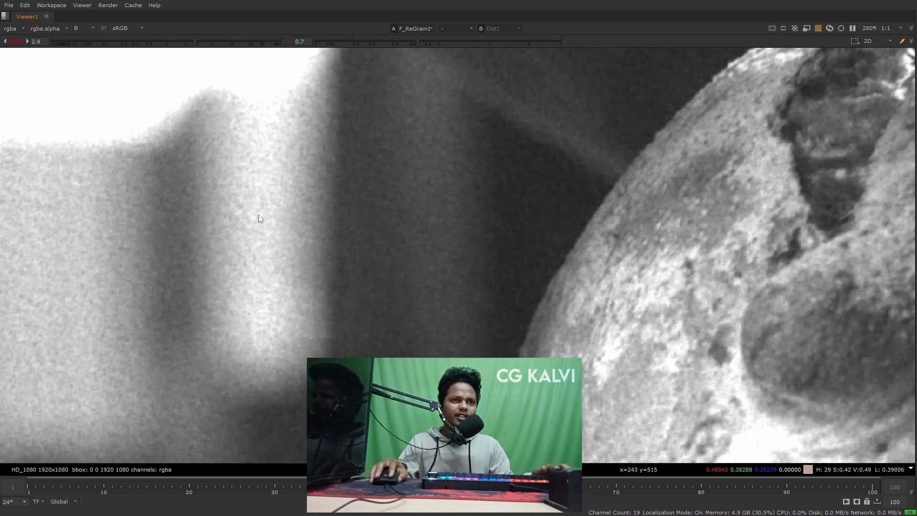
{"action": "left_click_drag", "start_coordinate": [221, 141], "coordinate": [305, 389]}
{"action": "key", "text": "2"}
{"action": "key", "text": "1"}
{"action": "left_click_drag", "start_coordinate": [490, 191], "coordinate": [278, 400]}
{"action": "key", "text": "2"}
{"action": "key", "text": "1"}
{"action": "key", "text": "2"}
{"action": "left_click_drag", "start_coordinate": [225, 150], "coordinate": [283, 353]}
{"action": "key", "text": "1"}
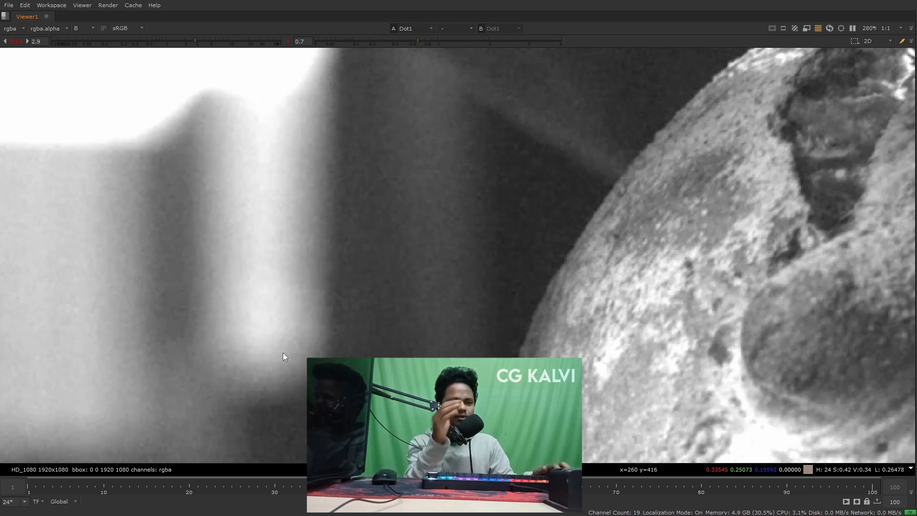
{"action": "key", "text": "space"}
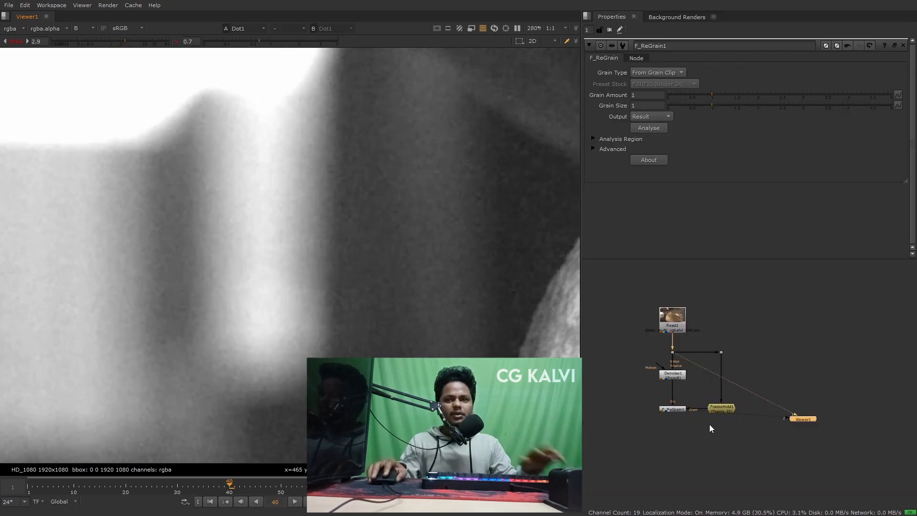
Step: Play the original plate and the F_ReGrain output to compare their grain in motion
{"action": "middle_click_drag", "start_coordinate": [684, 411], "coordinate": [703, 405]}
{"action": "left_click_drag", "start_coordinate": [381, 202], "coordinate": [408, 331]}
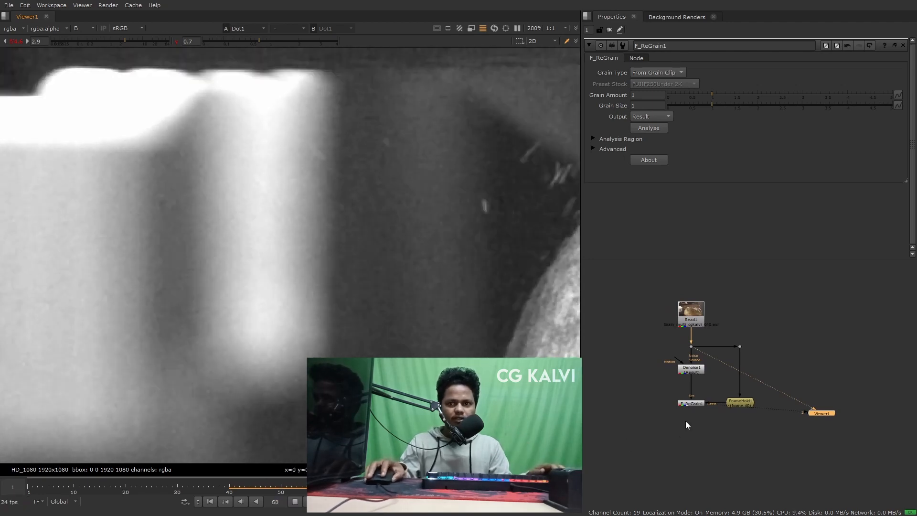
{"action": "left_click", "coordinate": [695, 403]}
{"action": "key", "text": "1"}
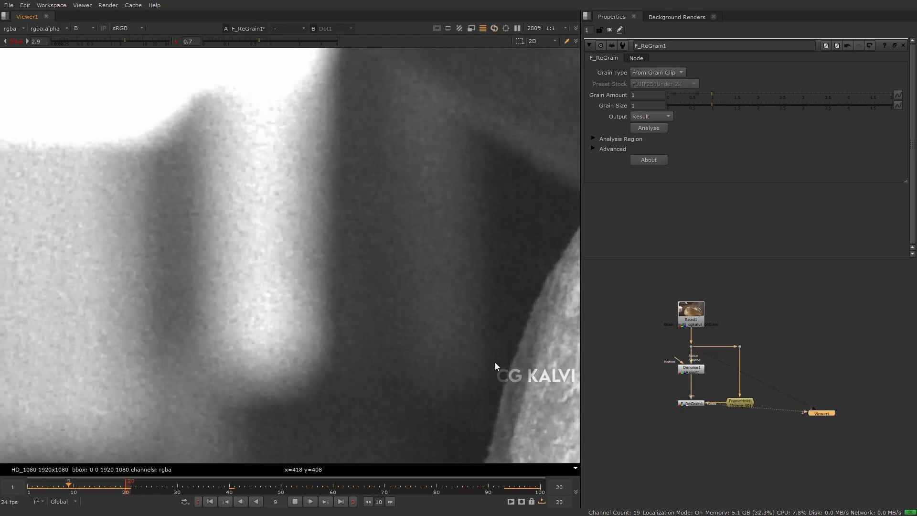
Step: Set F_ReGrain1's Grain Amount to 0.75
{"action": "mouse_move", "coordinate": [712, 94]}
{"action": "left_mouse_down"}
{"action": "mouse_move", "coordinate": [723, 103]}
{"action": "mouse_move", "coordinate": [702, 97]}
{"action": "left_mouse_up"}
{"action": "scroll", "coordinate": [424, 311], "scroll_direction": "up", "scroll_amount": 2}
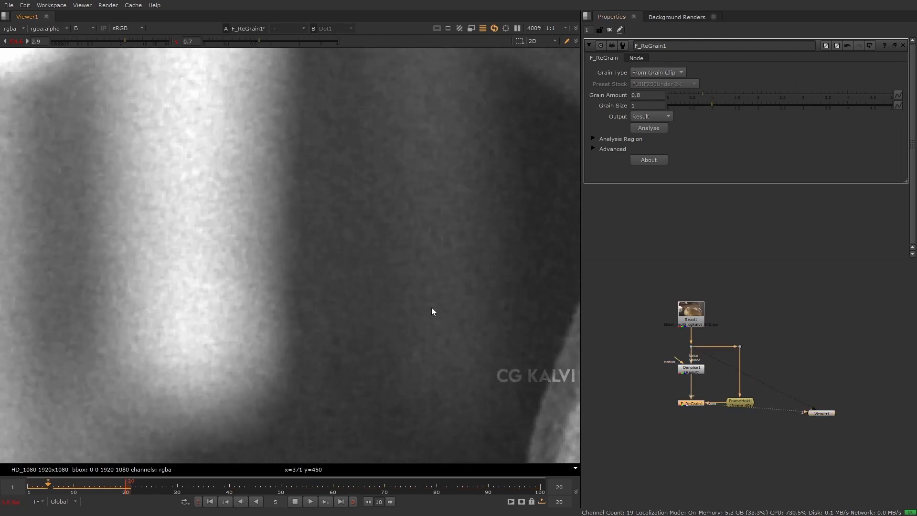
{"action": "type", "text": "0.75"}
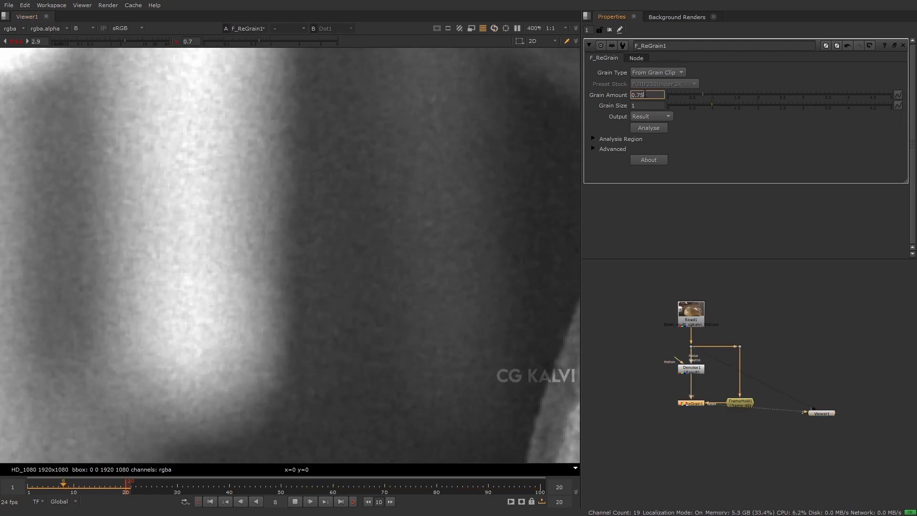
{"action": "key", "text": "Return"}
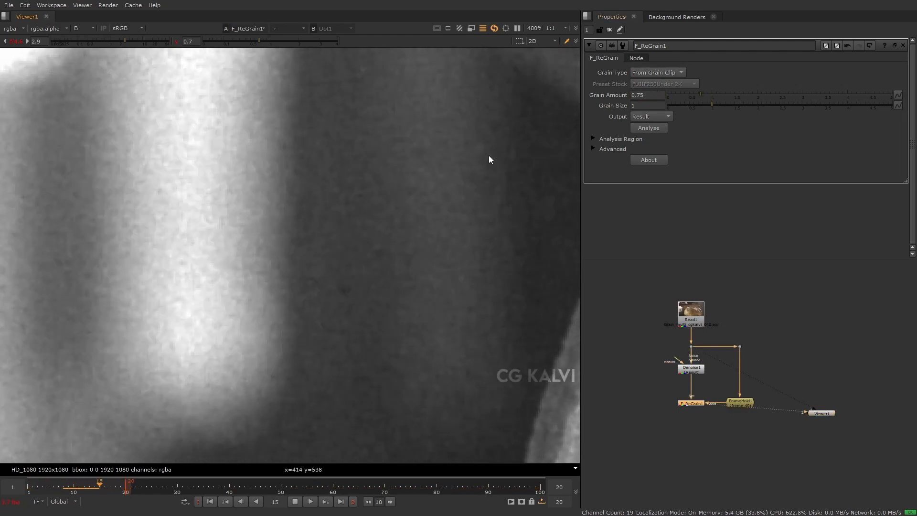
Step: Compare grain between the original plate and the regrained output during playback, marking out the bright background strip, and stop playback
{"action": "left_click_drag", "start_coordinate": [360, 110], "coordinate": [497, 382]}
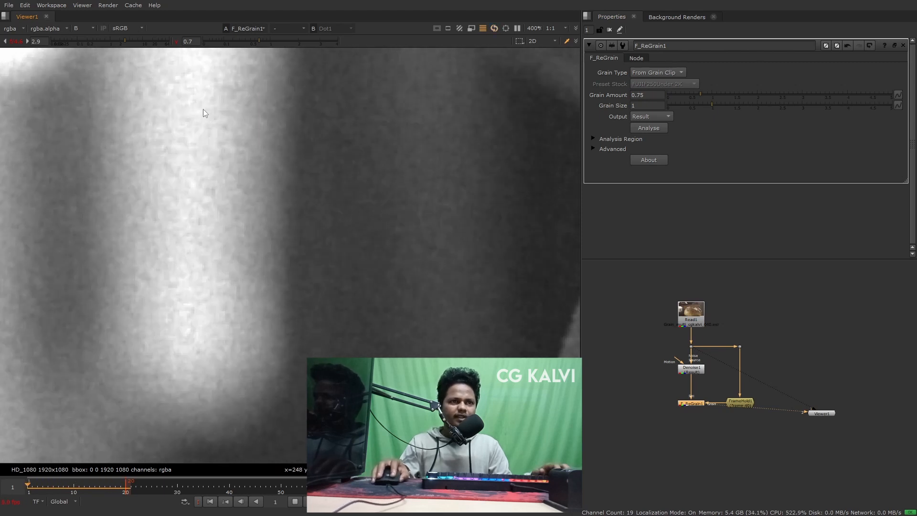
{"action": "key", "text": "1"}
{"action": "scroll", "coordinate": [233, 294], "scroll_direction": "down", "scroll_amount": 2}
{"action": "key", "text": "2"}
{"action": "scroll", "coordinate": [201, 246], "scroll_direction": "up", "scroll_amount": 2}
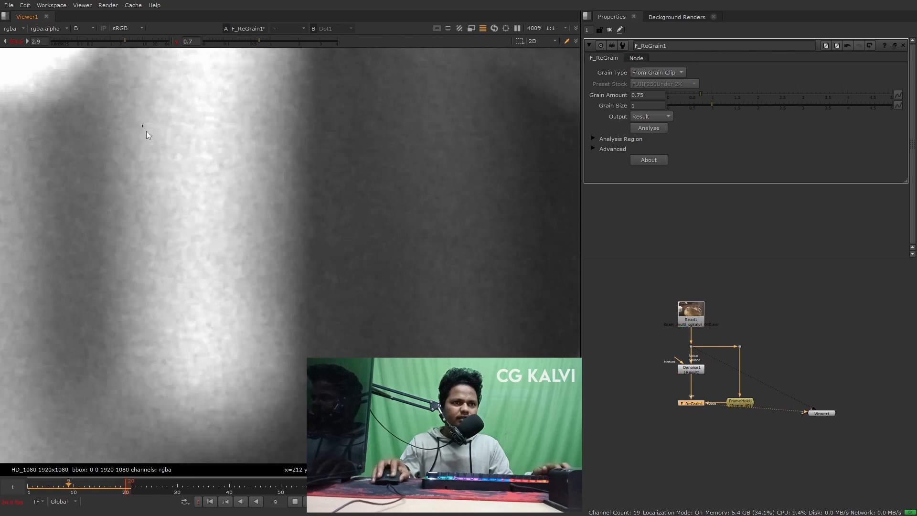
{"action": "left_click_drag", "start_coordinate": [142, 125], "coordinate": [236, 376]}
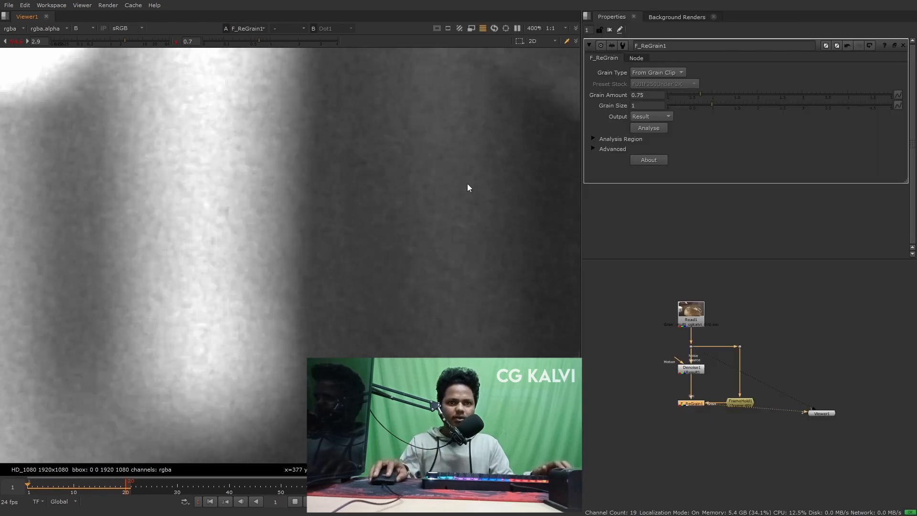
{"action": "left_click_drag", "start_coordinate": [138, 116], "coordinate": [281, 403]}
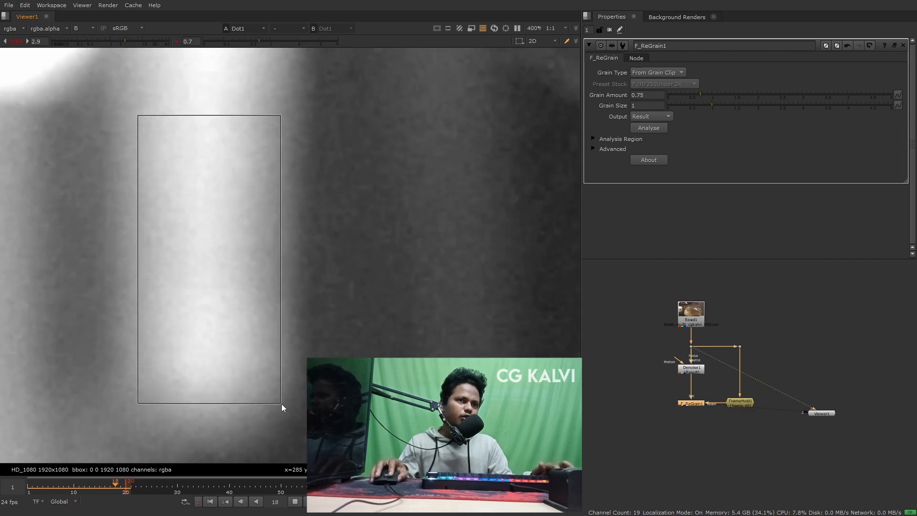
{"action": "key", "text": "1"}
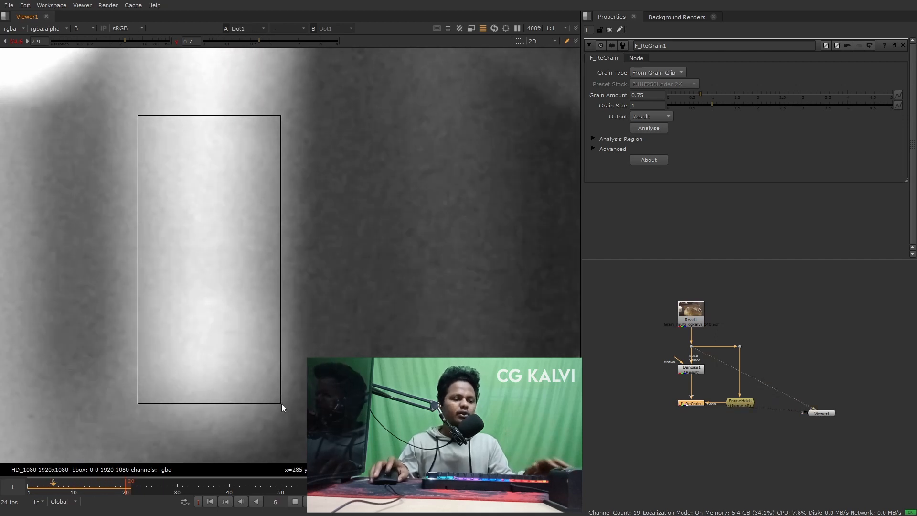
{"action": "key", "text": "2"}
{"action": "key", "text": "space"}
{"action": "key", "text": "space"}
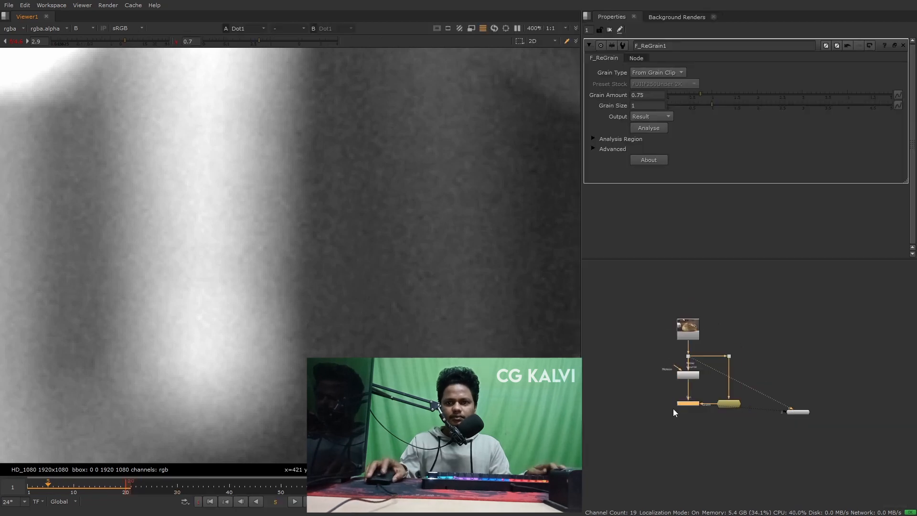
Step: Add an unconnected Keyer node in the empty space below F_ReGrain1
{"action": "scroll", "coordinate": [700, 405], "scroll_direction": "up", "scroll_amount": 4}
{"action": "left_click", "coordinate": [704, 436]}
{"action": "key", "text": "Tab"}
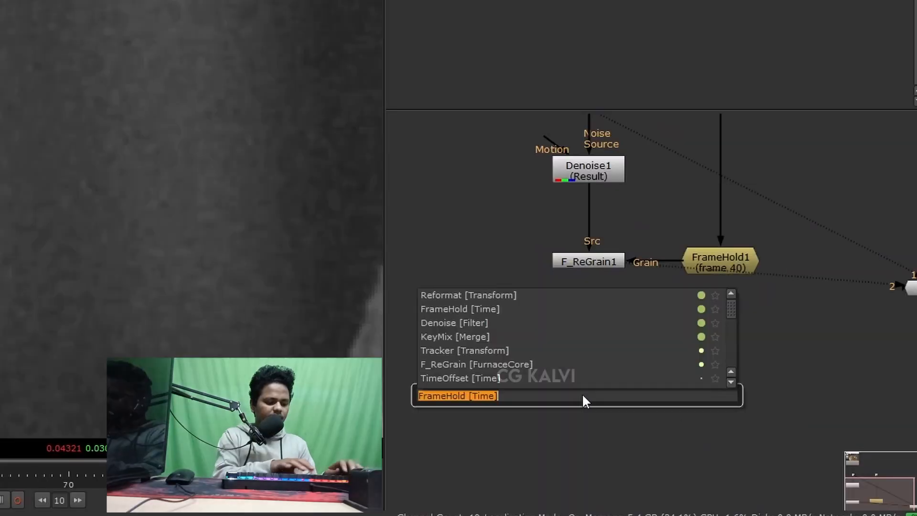
{"action": "type", "text": "kwey"}
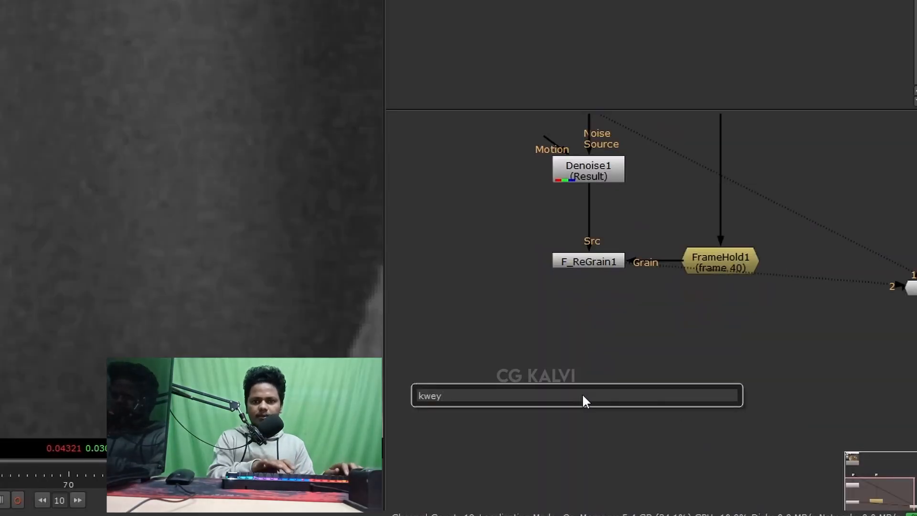
{"action": "key", "text": "BackSpace"}
{"action": "key", "text": "BackSpace"}
{"action": "key", "text": "BackSpace"}
{"action": "type", "text": "ey"}
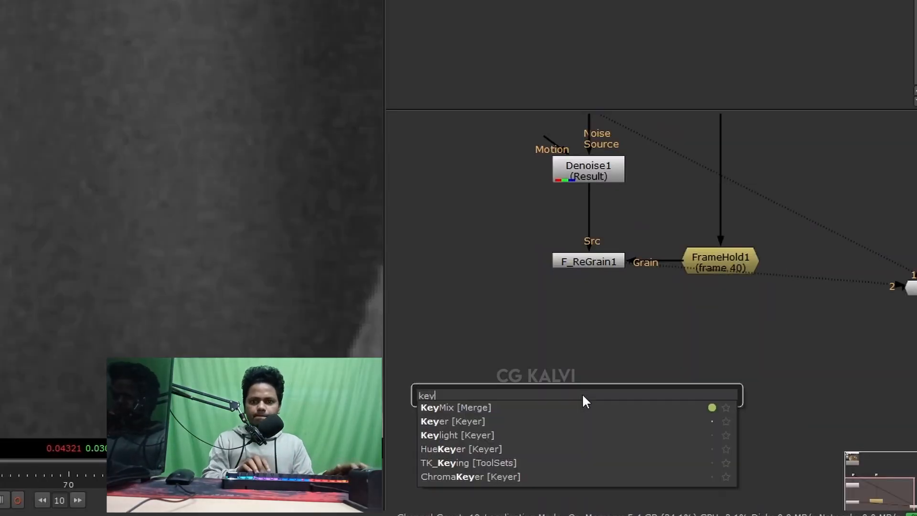
{"action": "key", "text": "Down"}
{"action": "key", "text": "Return"}
{"action": "scroll", "coordinate": [582, 394], "scroll_direction": "down", "scroll_amount": 3}
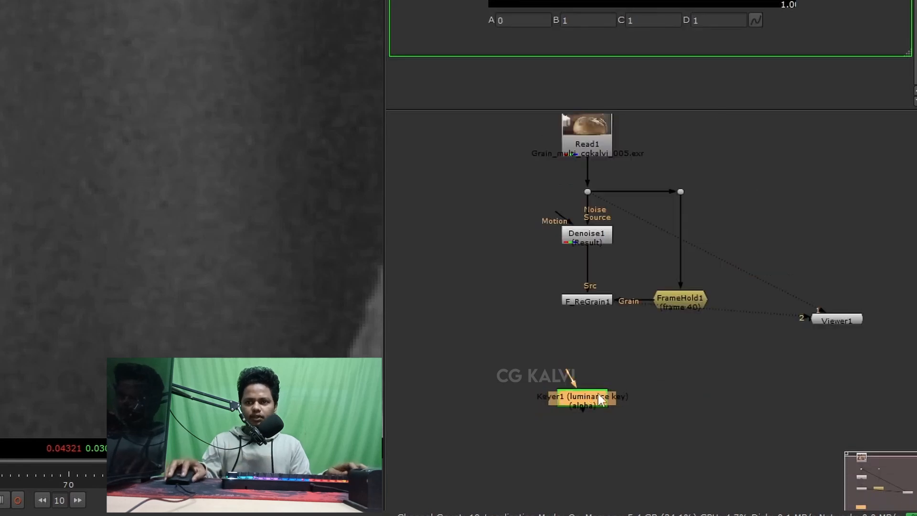
Step: Spread out the node graph: lower F_ReGrain1 and FrameHold1, move Viewer1 to the far left, and shift the FrameHold1 branch further right
{"action": "middle_click_drag", "start_coordinate": [583, 396], "coordinate": [546, 407]}
{"action": "left_click_drag", "start_coordinate": [486, 282], "coordinate": [755, 392]}
{"action": "left_click_drag", "start_coordinate": [654, 314], "coordinate": [654, 356]}
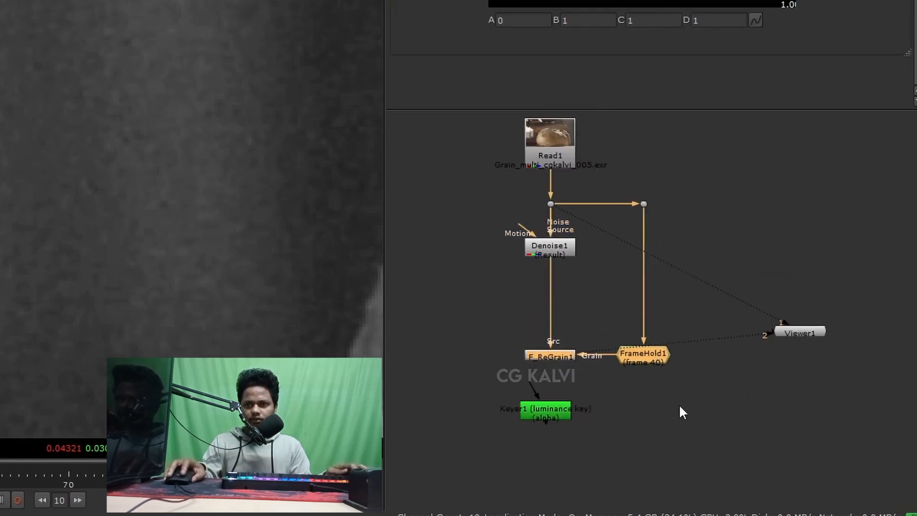
{"action": "left_click_drag", "start_coordinate": [816, 338], "coordinate": [383, 499]}
{"action": "left_click", "coordinate": [796, 362]}
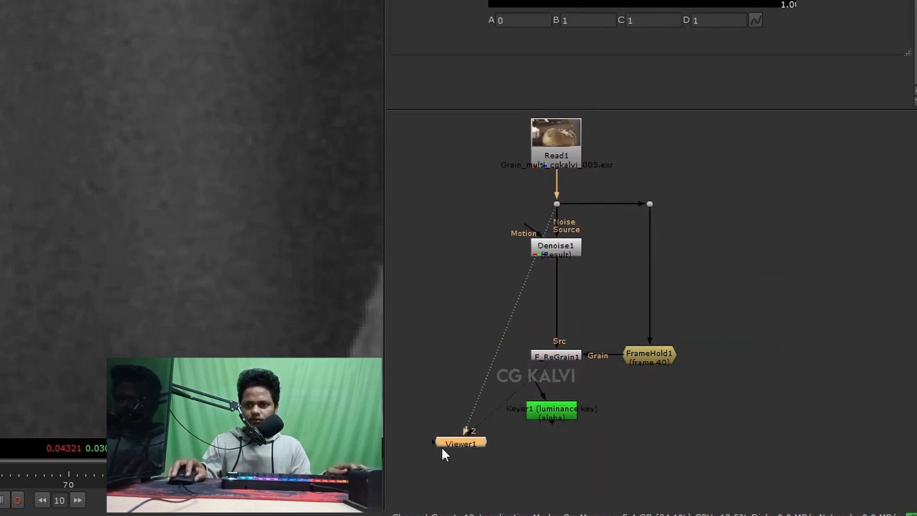
{"action": "left_click_drag", "start_coordinate": [443, 450], "coordinate": [386, 459]}
{"action": "left_click_drag", "start_coordinate": [751, 399], "coordinate": [620, 168]}
{"action": "left_click_drag", "start_coordinate": [662, 355], "coordinate": [696, 357]}
{"action": "middle_click_drag", "start_coordinate": [666, 415], "coordinate": [626, 386]}
{"action": "left_click", "coordinate": [624, 387]}
Step: Place Keyer1 to the right of FrameHold1 and feed it from a new dot between Denoise1 and F_ReGrain1
{"action": "left_click_drag", "start_coordinate": [531, 387], "coordinate": [851, 289]}
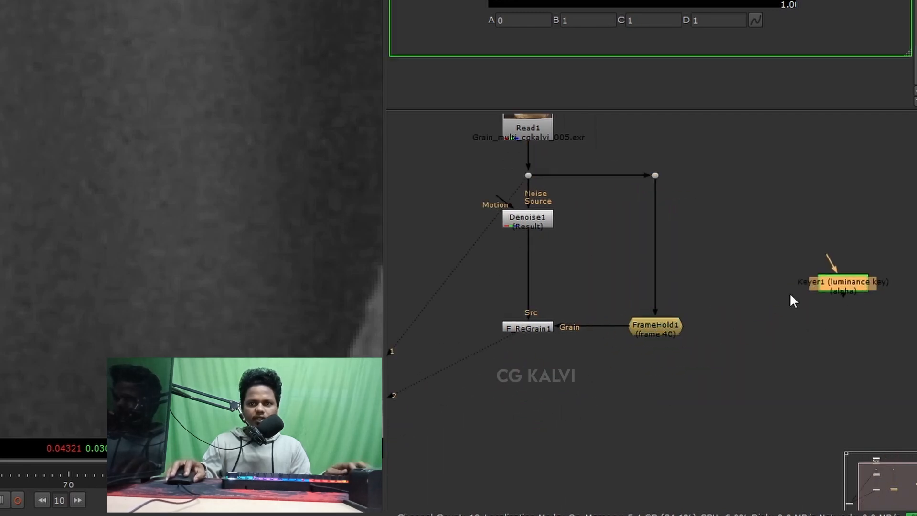
{"action": "left_click", "coordinate": [528, 274], "text": "ctrl"}
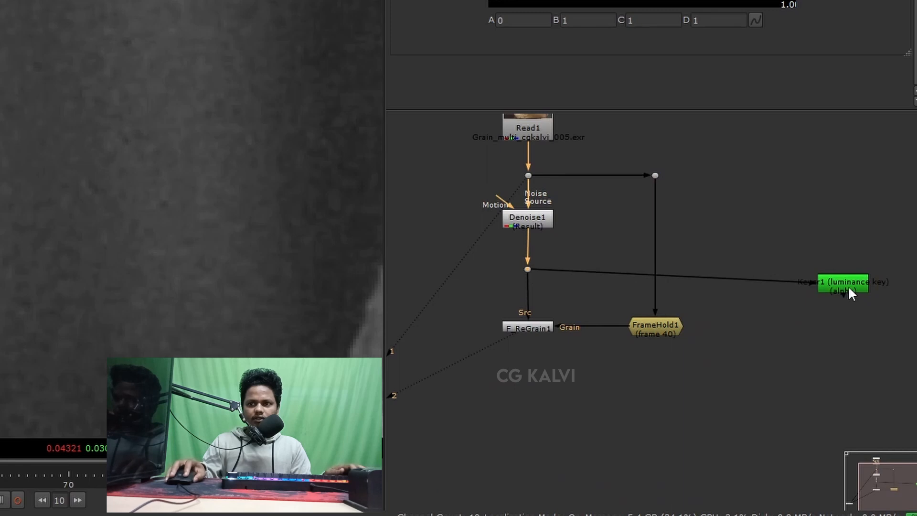
{"action": "left_click_drag", "start_coordinate": [850, 291], "coordinate": [846, 274]}
{"action": "scroll", "coordinate": [845, 273], "scroll_direction": "down", "scroll_amount": 3}
Step: Add a Keymix node below F_ReGrain1 and connect its mask input to Keyer1
{"action": "scroll", "coordinate": [655, 310], "scroll_direction": "up", "scroll_amount": 5}
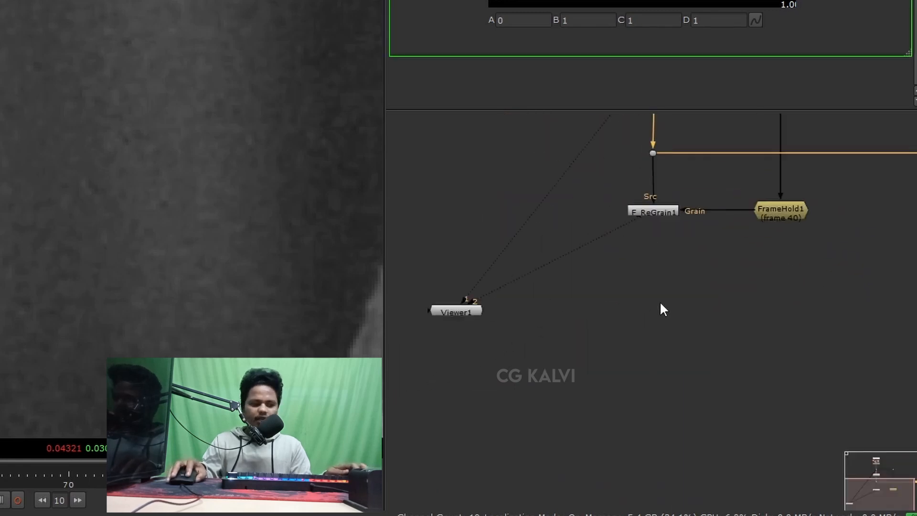
{"action": "key", "text": "Tab"}
{"action": "type", "text": "key"}
{"action": "key", "text": "Return"}
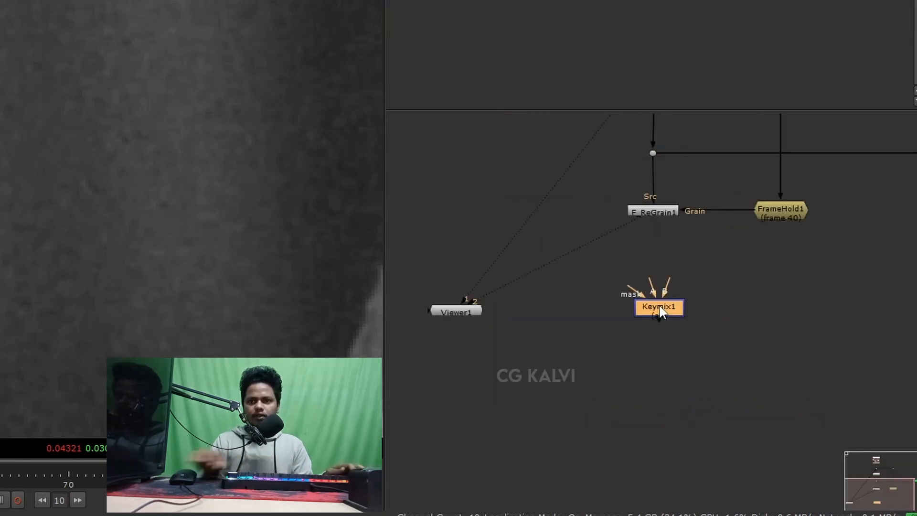
{"action": "scroll", "coordinate": [659, 307], "scroll_direction": "up", "scroll_amount": 1}
{"action": "middle_click_drag", "start_coordinate": [651, 311], "coordinate": [557, 407]}
{"action": "scroll", "coordinate": [534, 434], "scroll_direction": "down", "scroll_amount": 3}
{"action": "scroll", "coordinate": [551, 409], "scroll_direction": "up", "scroll_amount": 3}
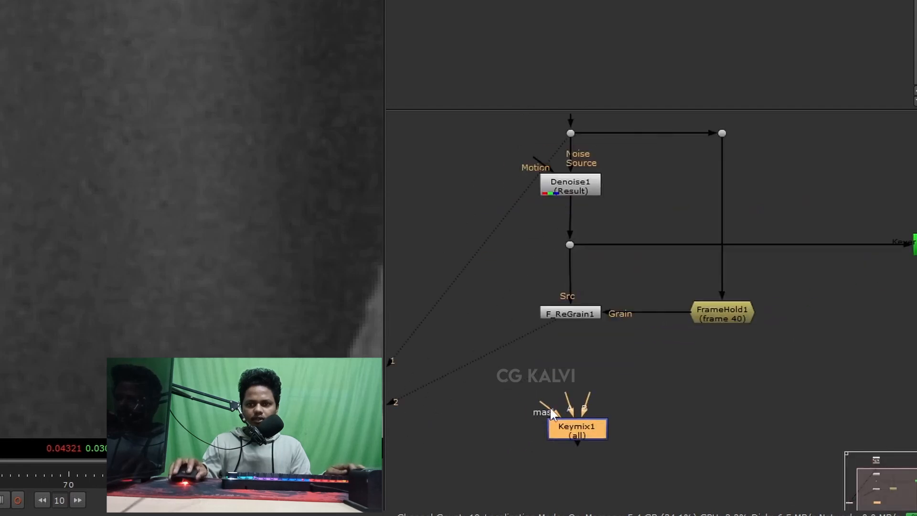
{"action": "scroll", "coordinate": [544, 406], "scroll_direction": "down", "scroll_amount": 2}
{"action": "left_click_drag", "start_coordinate": [540, 401], "coordinate": [886, 279]}
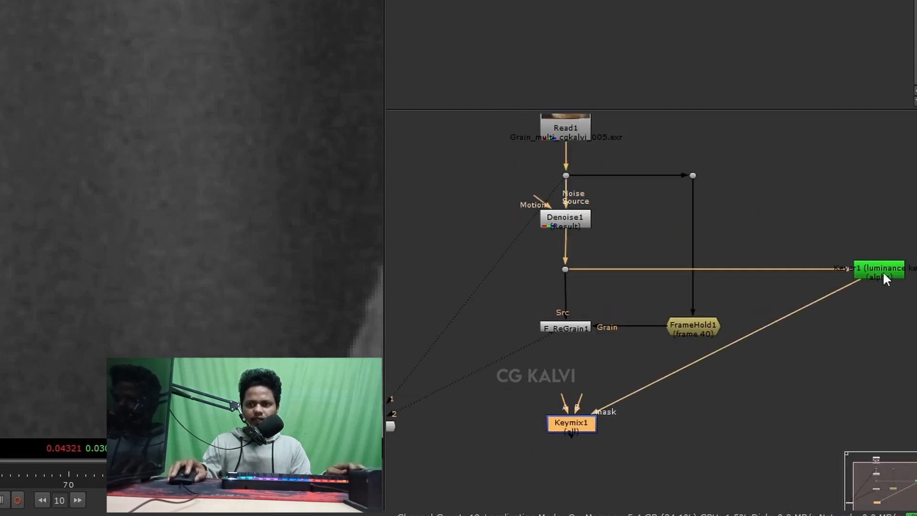
Step: Connect F_ReGrain1 to Keymix1's B input and align Keymix1 directly beneath it
{"action": "scroll", "coordinate": [564, 411], "scroll_direction": "up", "scroll_amount": 2}
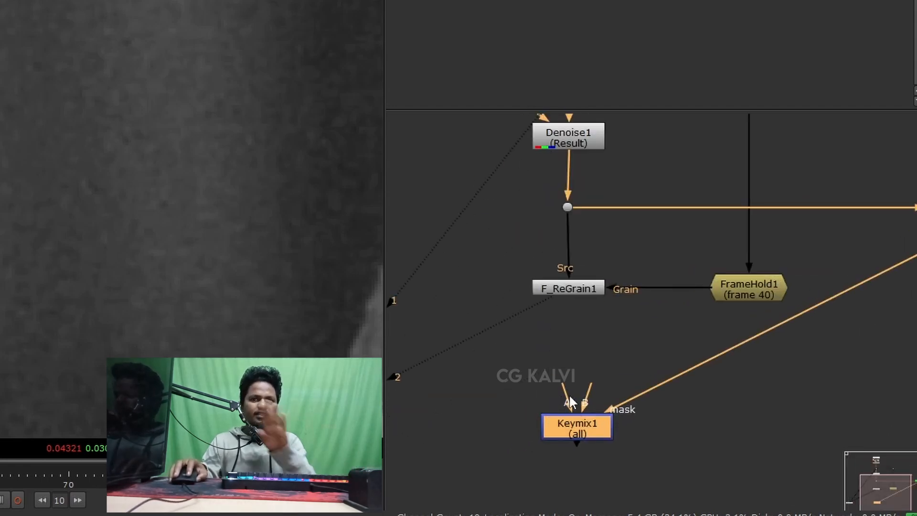
{"action": "left_click_drag", "start_coordinate": [570, 402], "coordinate": [574, 297]}
{"action": "scroll", "coordinate": [586, 325], "scroll_direction": "down", "scroll_amount": 2}
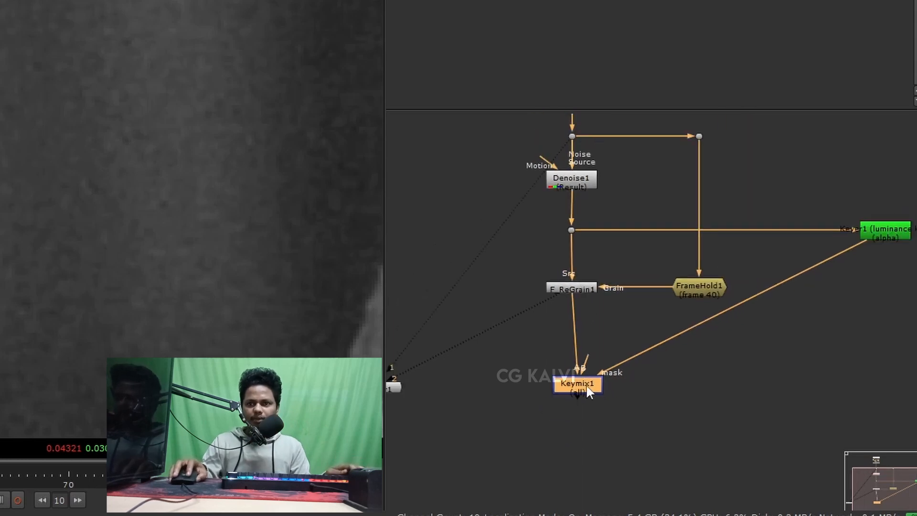
{"action": "left_click_drag", "start_coordinate": [587, 387], "coordinate": [580, 390]}
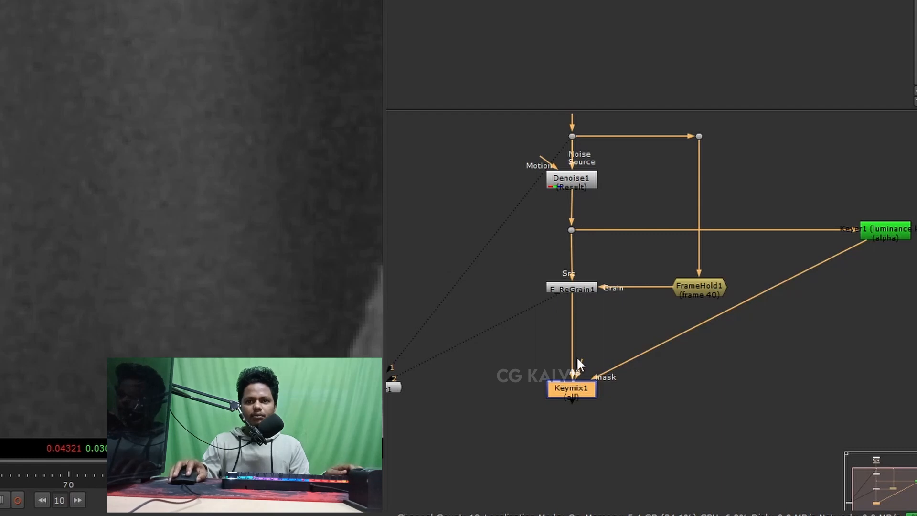
{"action": "left_click_drag", "start_coordinate": [577, 359], "coordinate": [587, 289]}
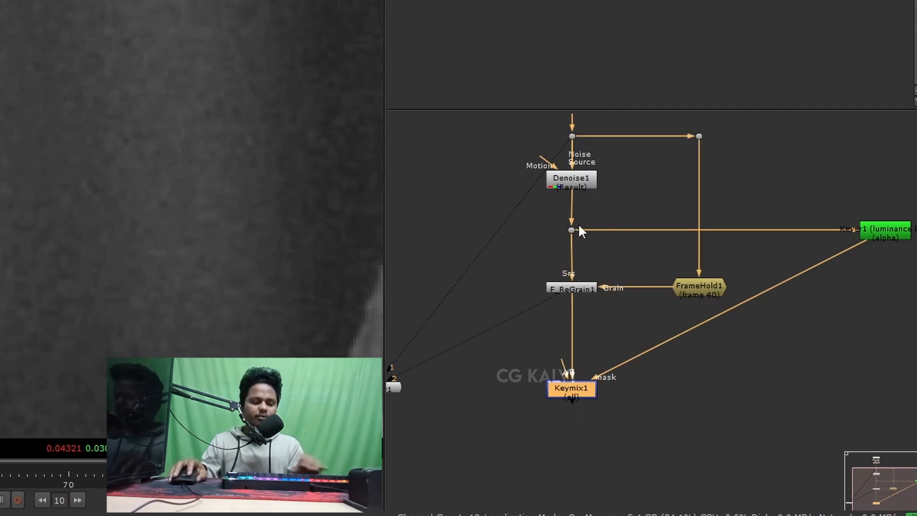
Step: Connect Keymix1's A input to the dot below Denoise1, routing the connection through two dots left of F_ReGrain1
{"action": "left_click", "coordinate": [505, 381]}
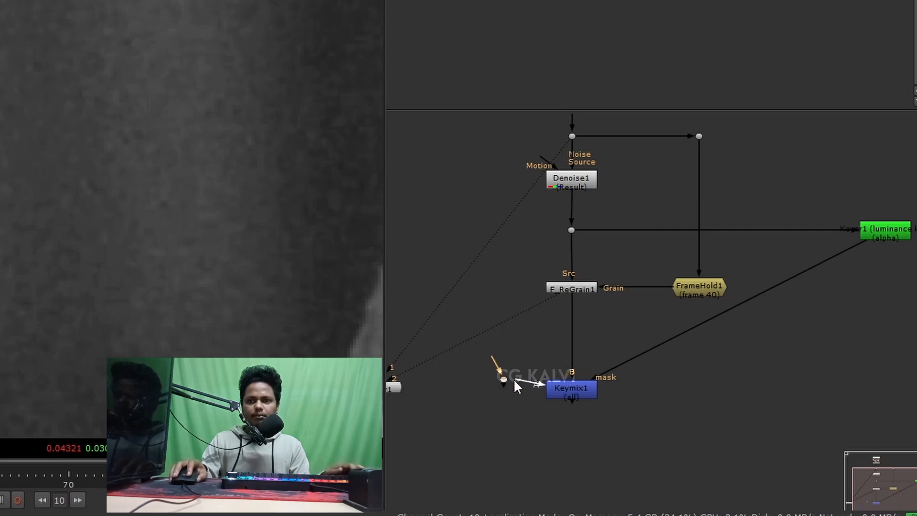
{"action": "left_click_drag", "start_coordinate": [537, 304], "coordinate": [508, 240], "text": "ctrl"}
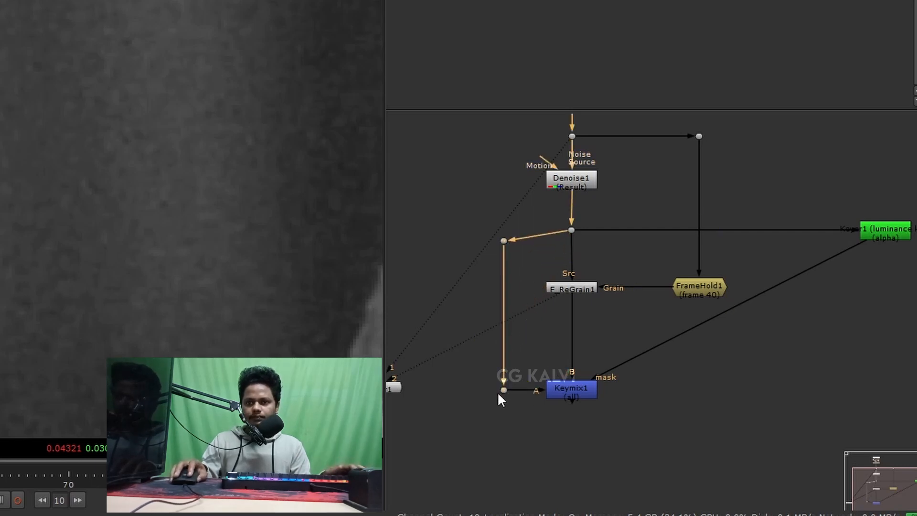
{"action": "scroll", "coordinate": [536, 345], "scroll_direction": "up", "scroll_amount": 2}
{"action": "scroll", "coordinate": [523, 281], "scroll_direction": "down", "scroll_amount": 3}
{"action": "scroll", "coordinate": [518, 319], "scroll_direction": "down", "scroll_amount": 3}
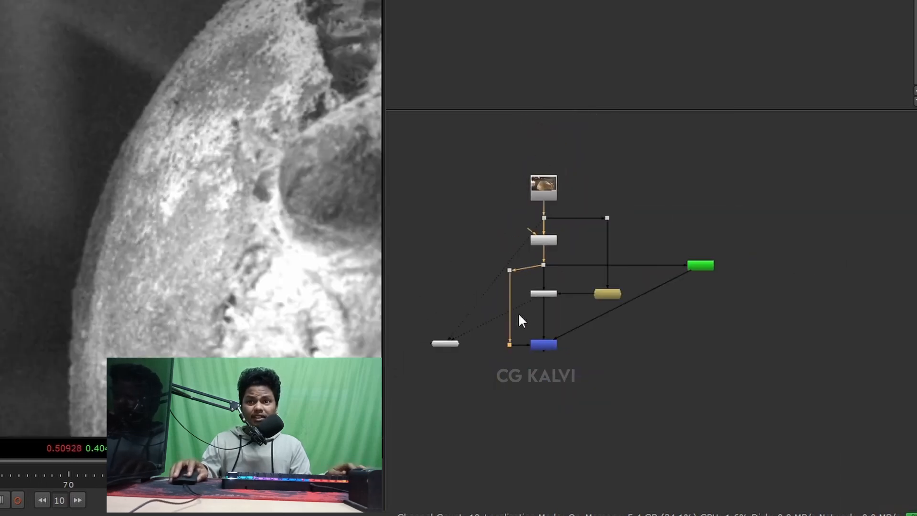
Step: Examine the bright and dark areas of the original plate, from the background left of the loaf to the full frame
{"action": "scroll", "coordinate": [537, 311], "scroll_direction": "up", "scroll_amount": 3}
{"action": "scroll", "coordinate": [333, 264], "scroll_direction": "down", "scroll_amount": 5}
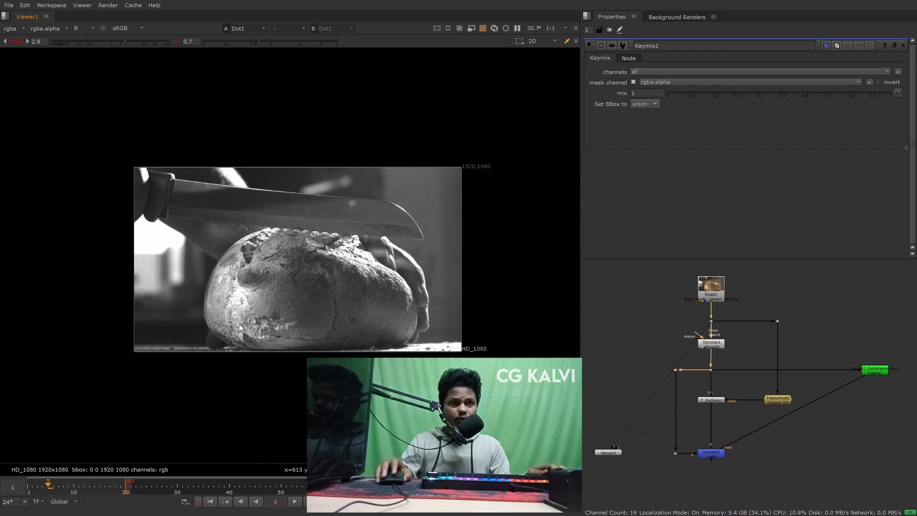
{"action": "scroll", "coordinate": [239, 323], "scroll_direction": "up", "scroll_amount": 3}
{"action": "left_click_drag", "start_coordinate": [79, 236], "coordinate": [141, 320], "text": "ctrl+shift"}
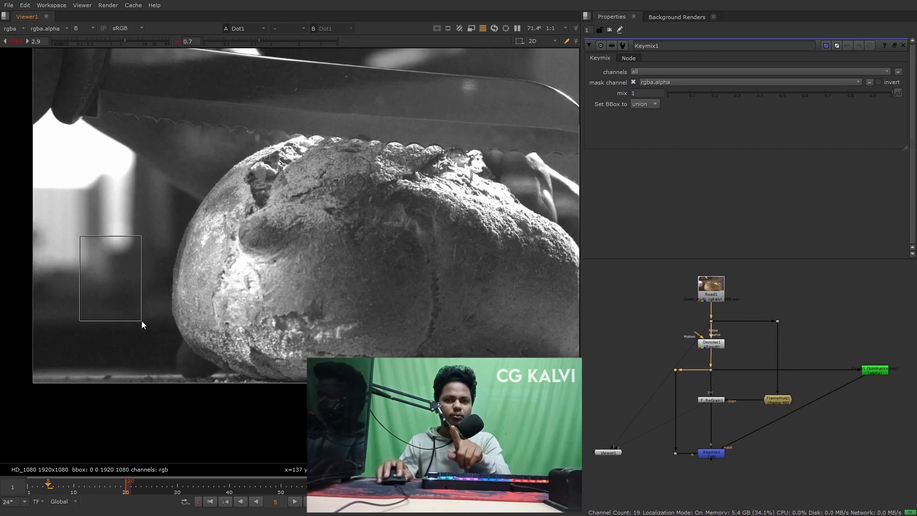
{"action": "scroll", "coordinate": [194, 311], "scroll_direction": "down", "scroll_amount": 3}
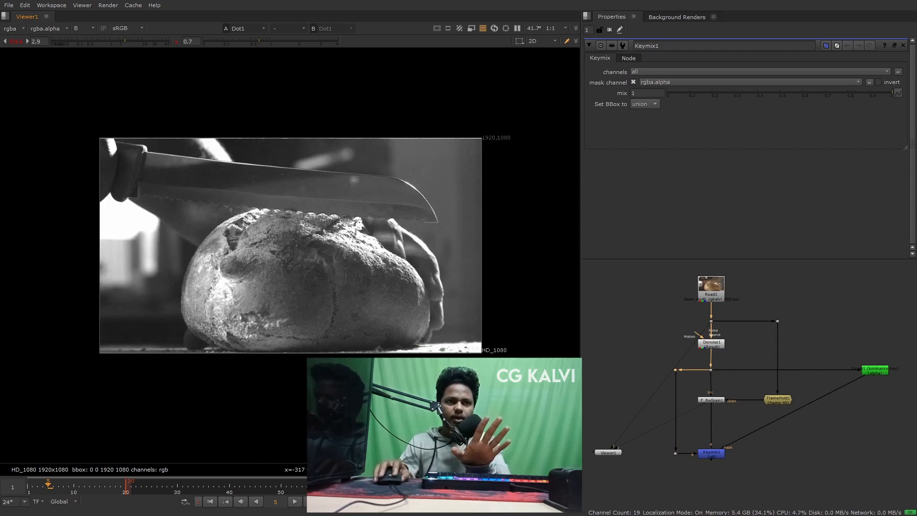
{"action": "left_click_drag", "start_coordinate": [66, 88], "coordinate": [573, 394], "text": "ctrl+shift"}
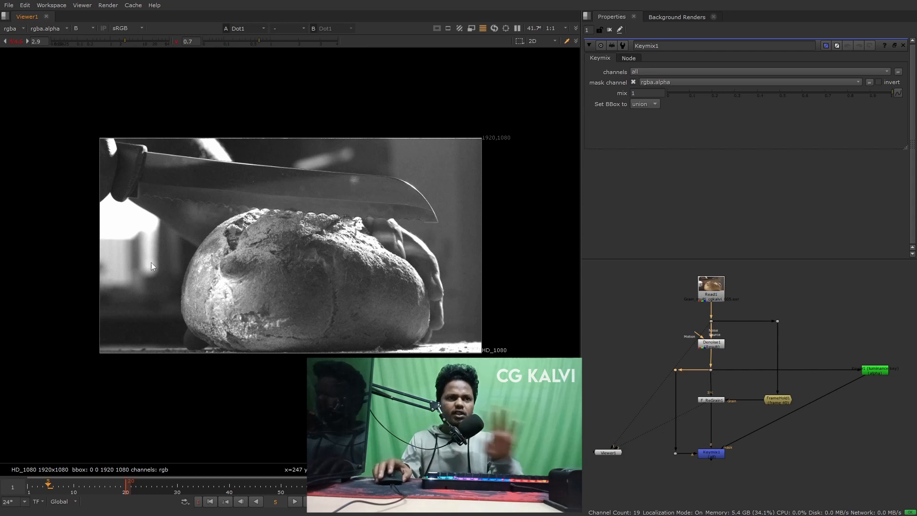
{"action": "scroll", "coordinate": [166, 264], "scroll_direction": "up", "scroll_amount": 4}
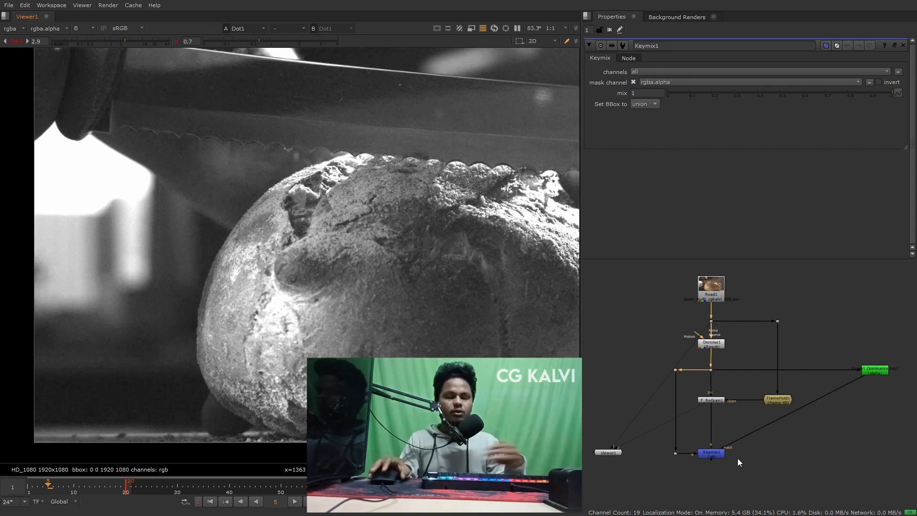
Step: Route Keymix1's mask connection through a dot level with Keymix1, and bring Keyer1 closer so it sits straight above the dot
{"action": "middle_click_drag", "start_coordinate": [829, 406], "coordinate": [786, 363]}
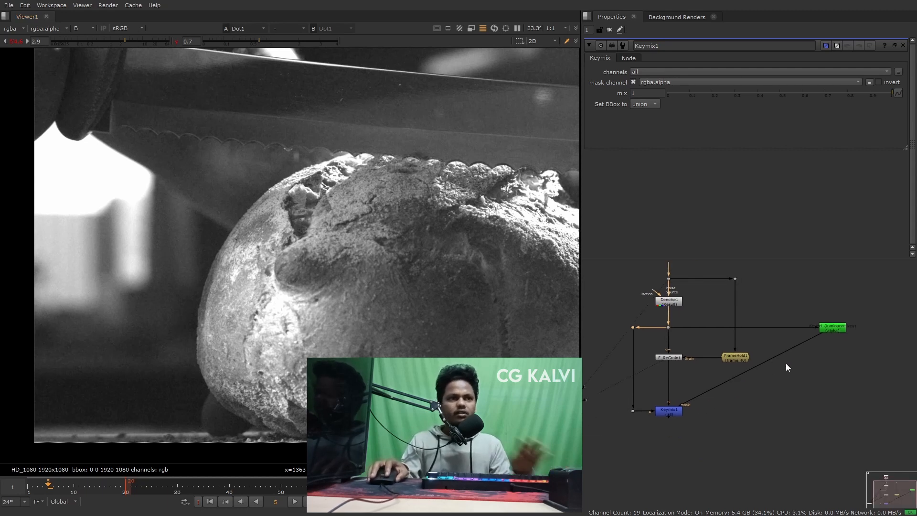
{"action": "left_click_drag", "start_coordinate": [740, 378], "coordinate": [766, 414], "text": "ctrl"}
{"action": "left_click_drag", "start_coordinate": [831, 329], "coordinate": [785, 330]}
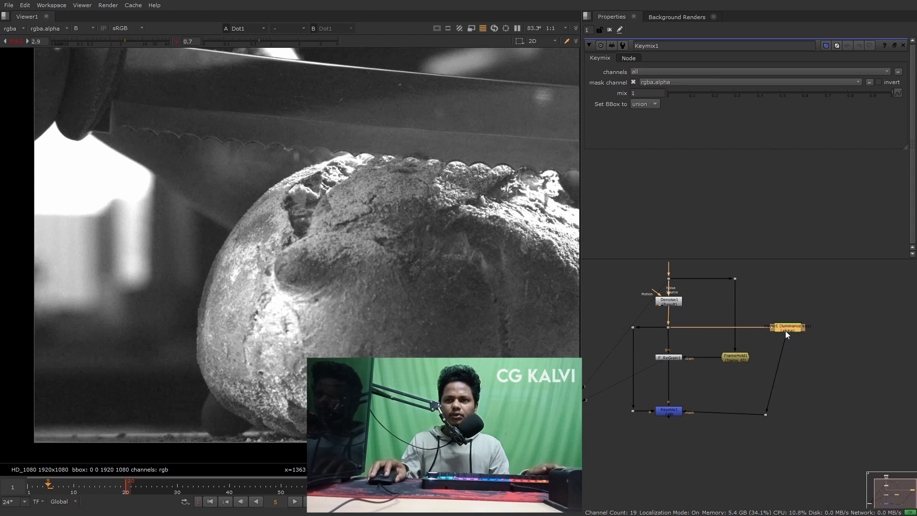
{"action": "left_click_drag", "start_coordinate": [766, 414], "coordinate": [788, 413]}
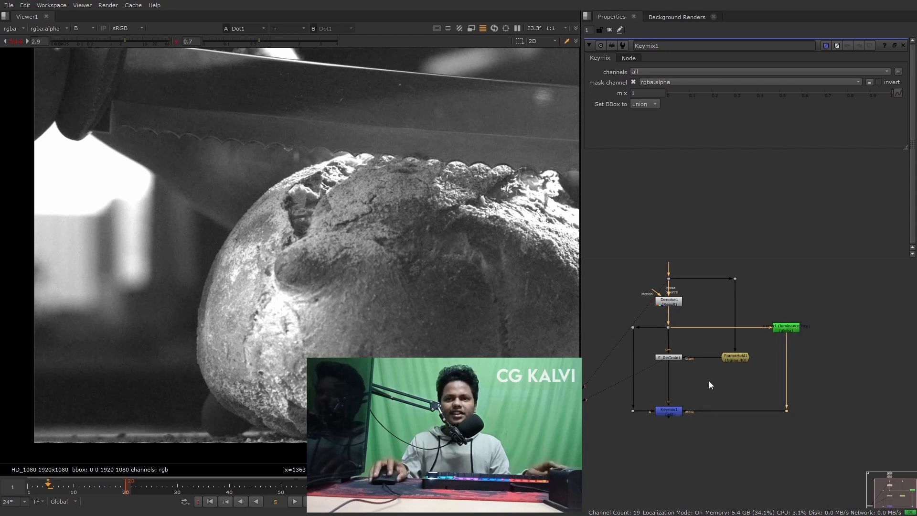
{"action": "scroll", "coordinate": [680, 301], "scroll_direction": "up", "scroll_amount": 4}
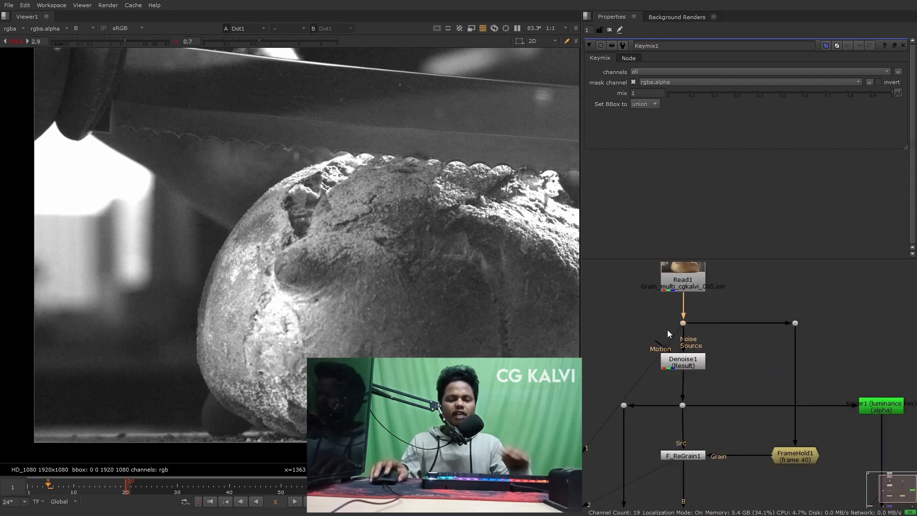
{"action": "scroll", "coordinate": [720, 331], "scroll_direction": "down", "scroll_amount": 3}
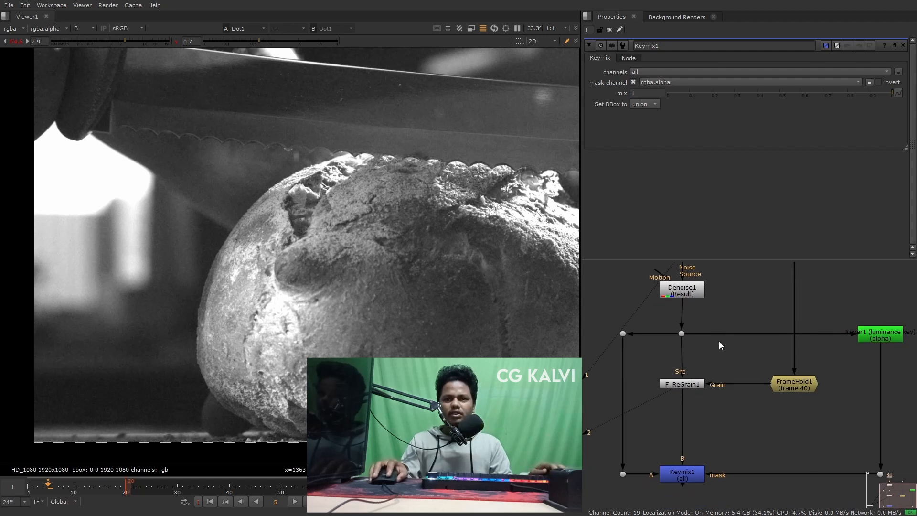
Step: Compare Keymix1's grain with the denoised plate and F_ReGrain1 in the bright and dark background beside the loaf
{"action": "left_click", "coordinate": [684, 477]}
{"action": "key", "text": "1"}
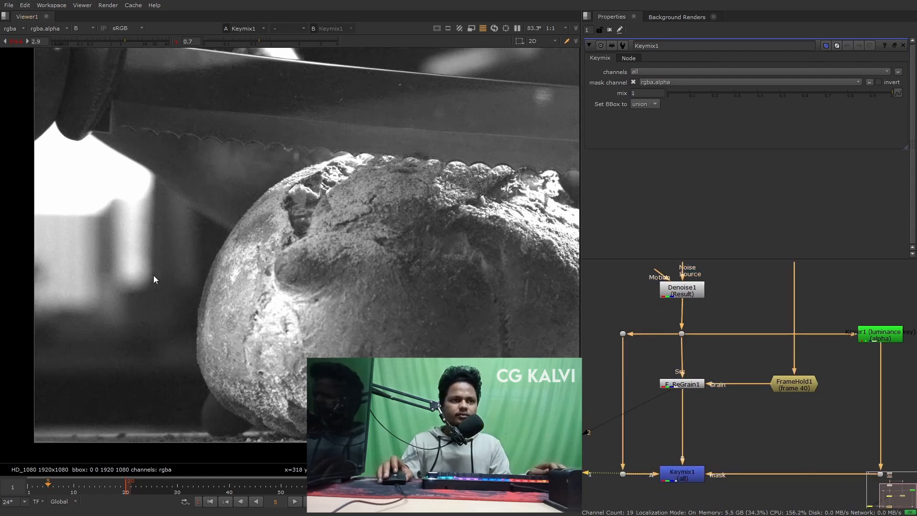
{"action": "scroll", "coordinate": [217, 255], "scroll_direction": "up", "scroll_amount": 6}
{"action": "scroll", "coordinate": [818, 359], "scroll_direction": "down", "scroll_amount": 1}
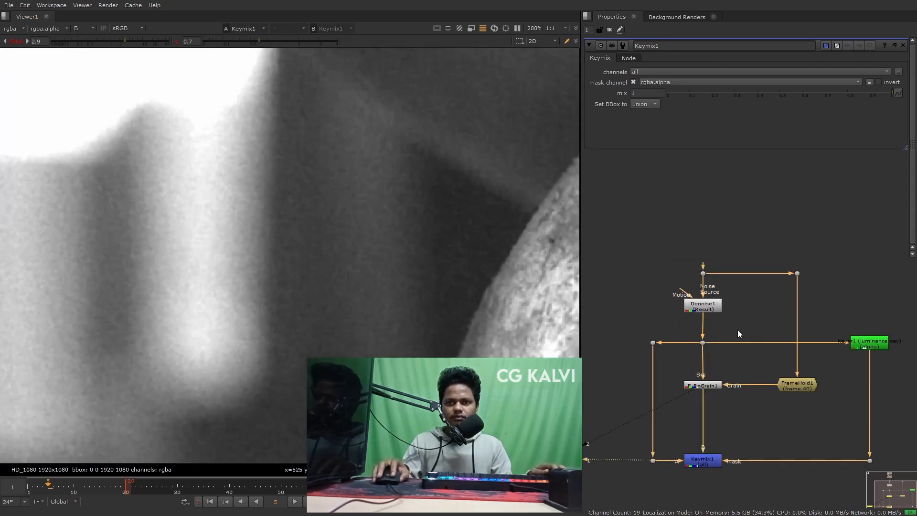
{"action": "left_click", "coordinate": [702, 342]}
{"action": "key", "text": "1"}
{"action": "left_click", "coordinate": [703, 385]}
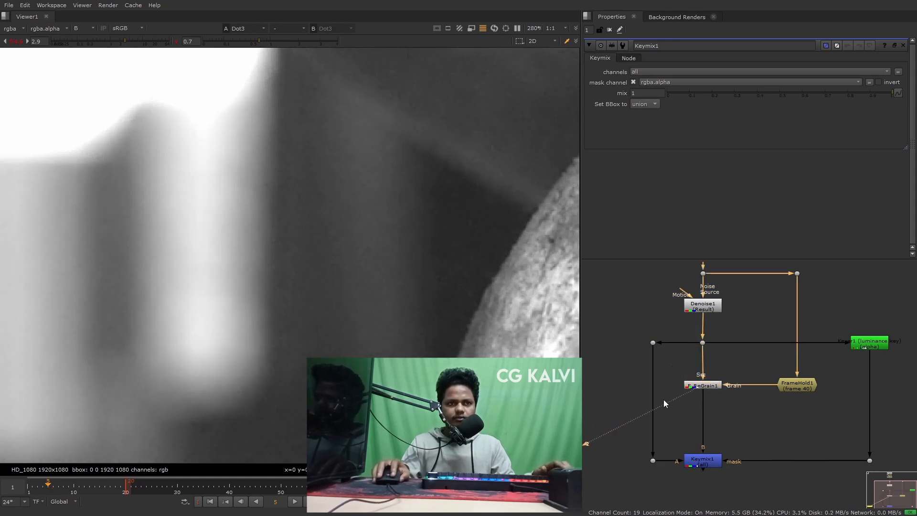
{"action": "key", "text": "1"}
{"action": "left_click", "coordinate": [696, 461]}
{"action": "key", "text": "2"}
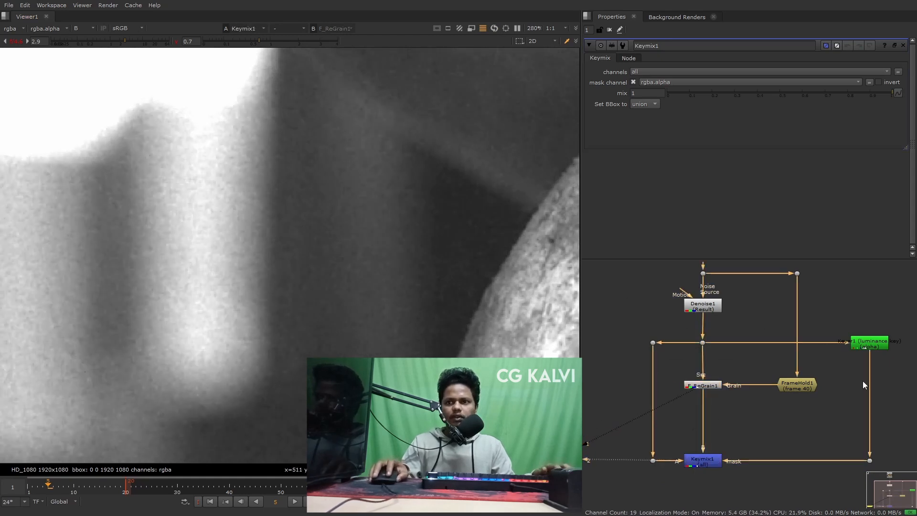
Step: View Keyer1's alpha and lower its luminance range point B to about 0.474, and return to Keymix1 in full colour
{"action": "double_click", "coordinate": [869, 343]}
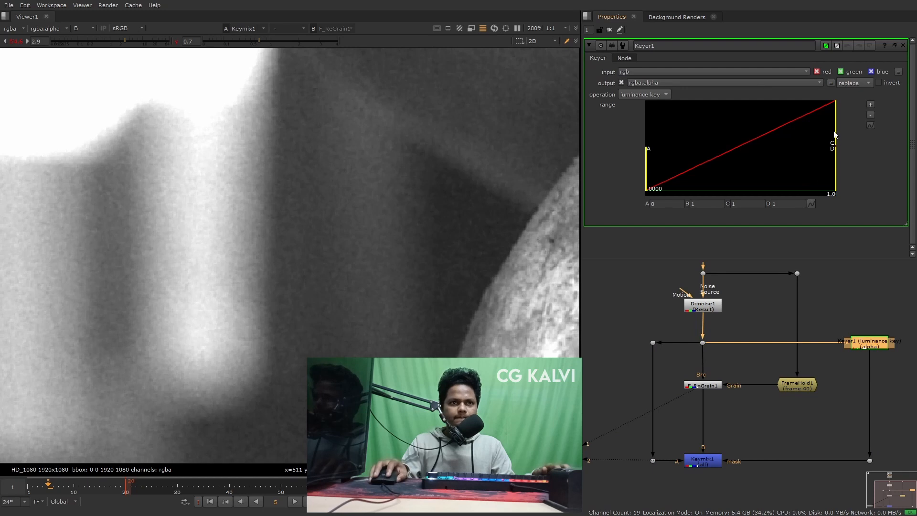
{"action": "mouse_move", "coordinate": [835, 136]}
{"action": "left_mouse_down"}
{"action": "mouse_move", "coordinate": [764, 137]}
{"action": "mouse_move", "coordinate": [839, 149]}
{"action": "left_mouse_up"}
{"action": "key", "text": "1"}
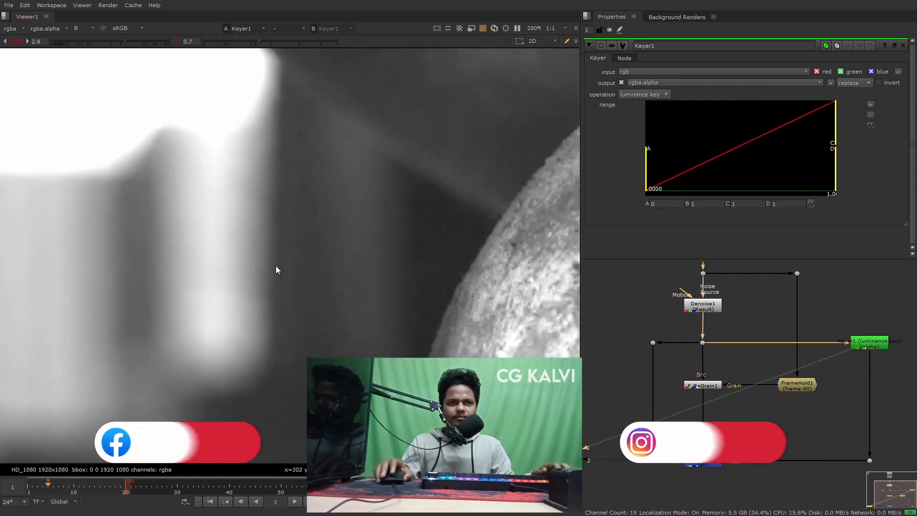
{"action": "scroll", "coordinate": [271, 268], "scroll_direction": "down", "scroll_amount": 6}
{"action": "scroll", "coordinate": [272, 269], "scroll_direction": "up", "scroll_amount": 4}
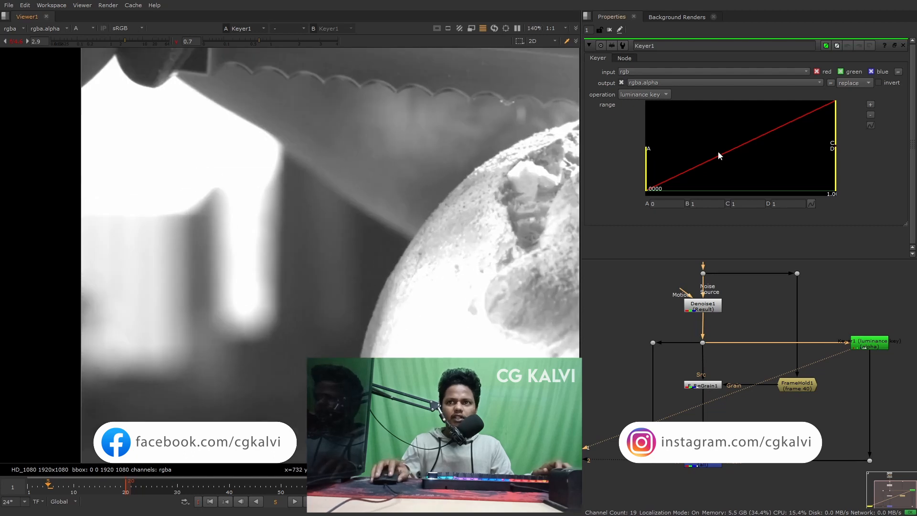
{"action": "left_click_drag", "start_coordinate": [833, 139], "coordinate": [777, 125]}
{"action": "left_click_drag", "start_coordinate": [737, 436], "coordinate": [668, 499]}
{"action": "key", "text": "1"}
{"action": "key", "text": "a"}
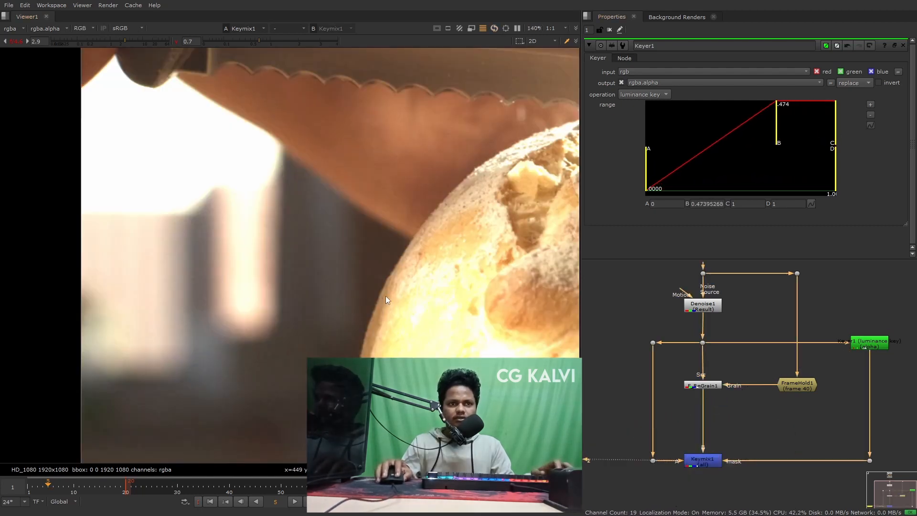
Step: Try a Premult node connected beneath Keymix1, and delete it after viewing its output
{"action": "middle_click_drag", "start_coordinate": [711, 449], "coordinate": [699, 367]}
{"action": "left_click", "coordinate": [697, 420]}
{"action": "key", "text": "Tab"}
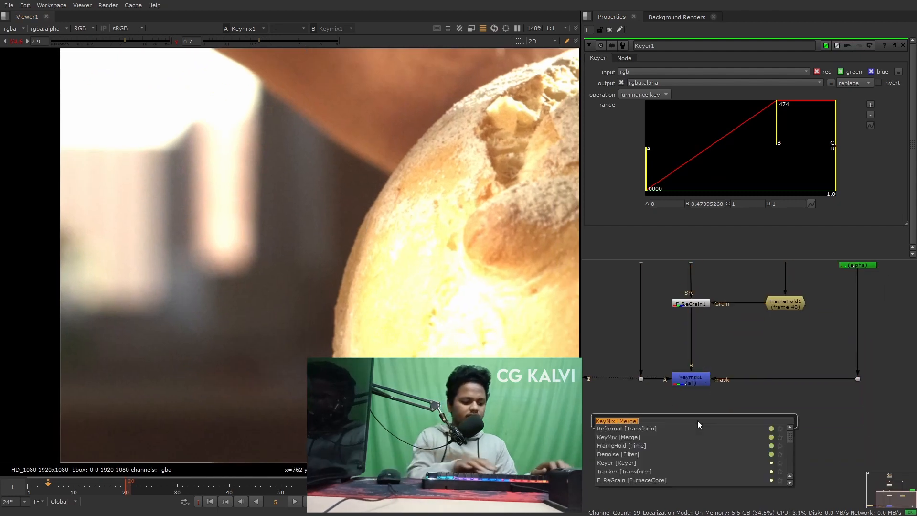
{"action": "type", "text": "pre"}
{"action": "key", "text": "Down"}
{"action": "key", "text": "Return"}
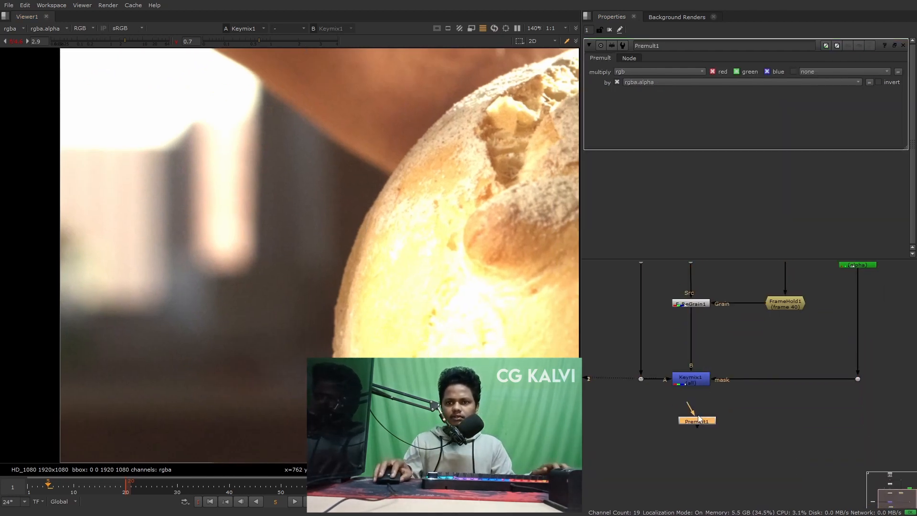
{"action": "left_click", "coordinate": [701, 405]}
{"action": "left_click_drag", "start_coordinate": [699, 420], "coordinate": [693, 419]}
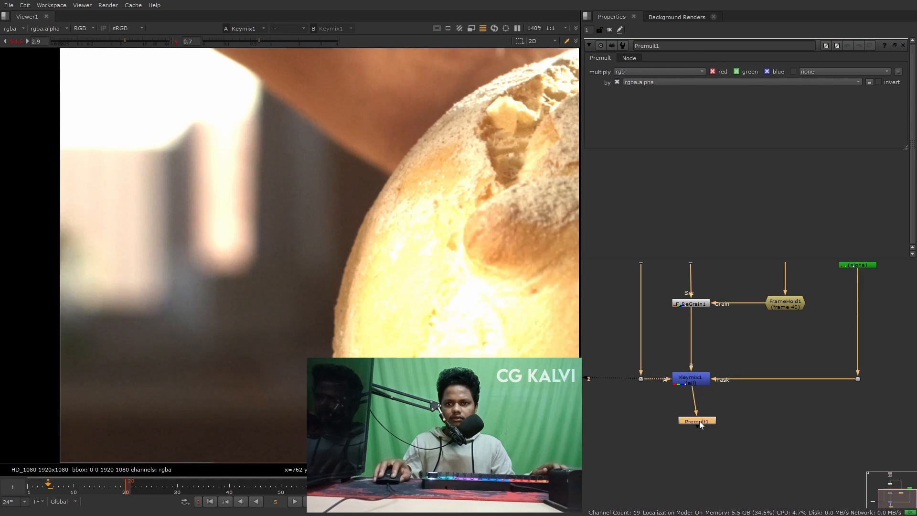
{"action": "key", "text": "1"}
{"action": "left_click_drag", "start_coordinate": [720, 281], "coordinate": [657, 322]}
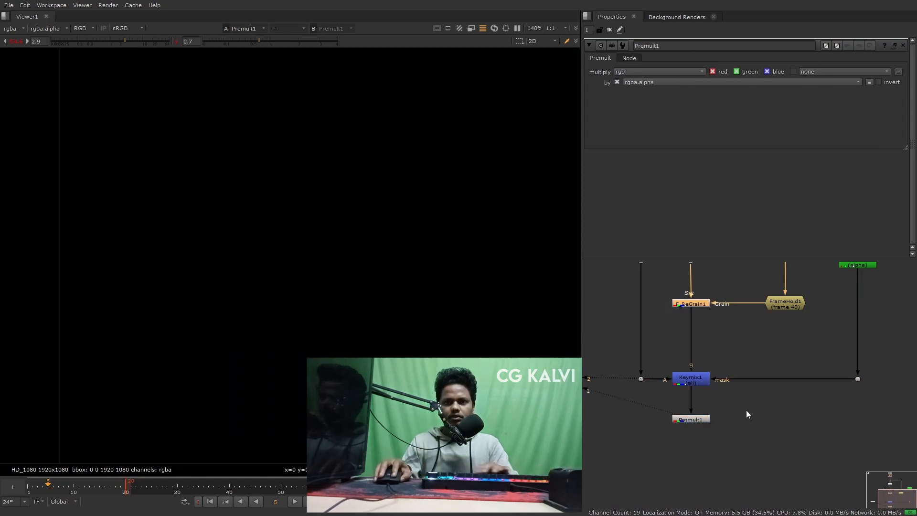
{"action": "left_click_drag", "start_coordinate": [746, 410], "coordinate": [671, 452]}
{"action": "key", "text": "Delete"}
Step: Load F_ReGrain1 and Keymix1 into separate viewer inputs and inspect the dark background beside the loaf
{"action": "left_click_drag", "start_coordinate": [724, 282], "coordinate": [670, 313]}
{"action": "left_click", "coordinate": [682, 305]}
{"action": "key", "text": "1"}
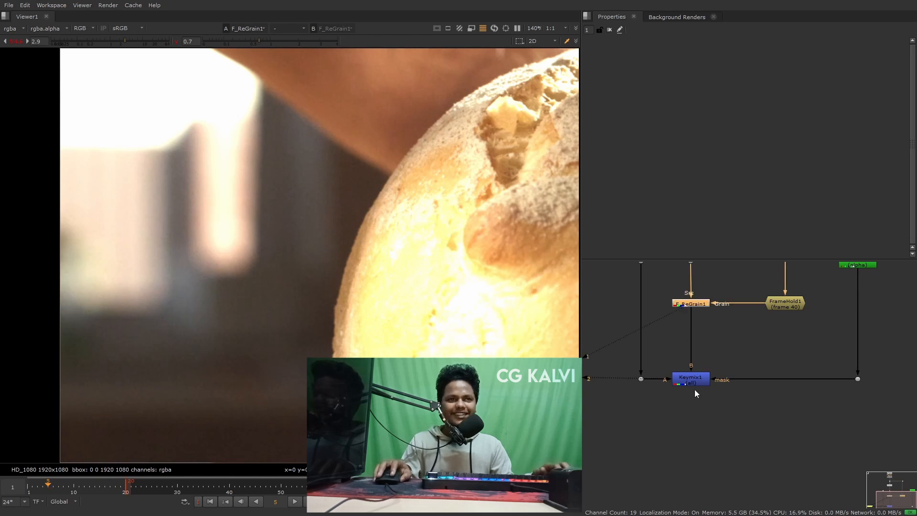
{"action": "left_click", "coordinate": [691, 381]}
{"action": "key", "text": "2"}
{"action": "scroll", "coordinate": [285, 228], "scroll_direction": "up", "scroll_amount": 5}
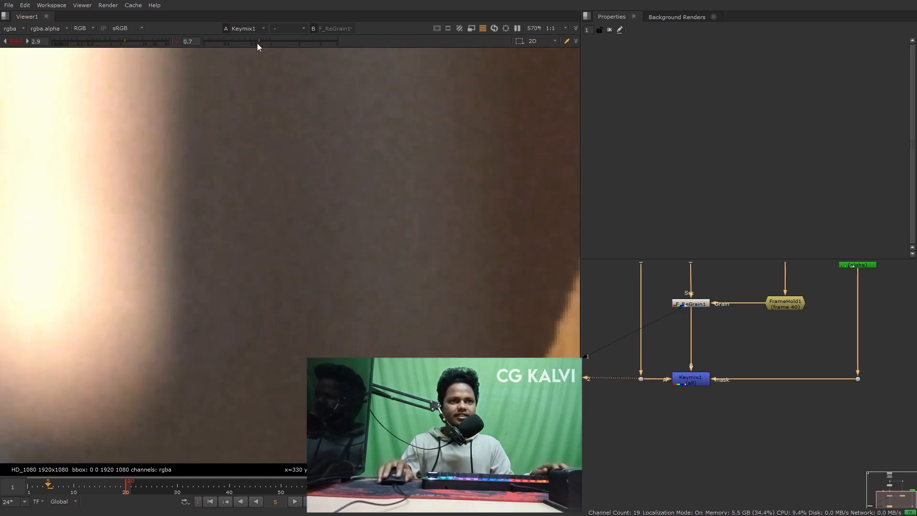
Step: Set the viewer gamma to 0.62 and display only the blue channel with a gain of 2.9
{"action": "mouse_move", "coordinate": [257, 43]}
{"action": "left_mouse_down"}
{"action": "mouse_move", "coordinate": [243, 41]}
{"action": "mouse_move", "coordinate": [255, 42]}
{"action": "left_mouse_up"}
{"action": "scroll", "coordinate": [237, 418], "scroll_direction": "down", "scroll_amount": 1}
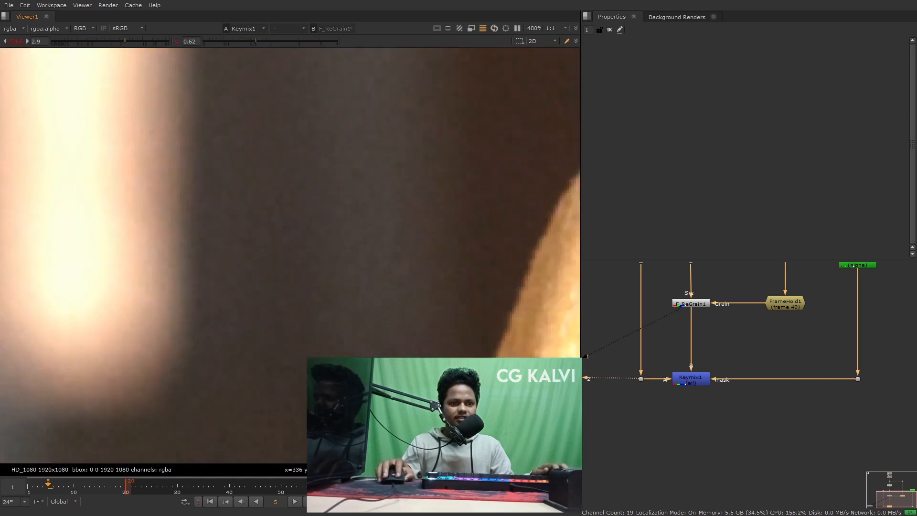
{"action": "left_click_drag", "start_coordinate": [120, 43], "coordinate": [115, 42]}
{"action": "key", "text": "b"}
{"action": "left_click", "coordinate": [122, 43]}
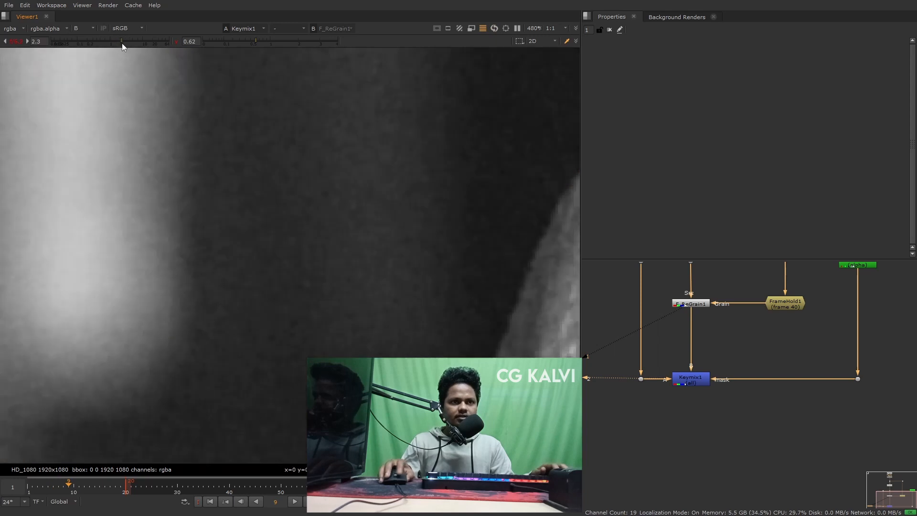
{"action": "scroll", "coordinate": [286, 204], "scroll_direction": "down", "scroll_amount": 3}
{"action": "left_click_drag", "start_coordinate": [126, 45], "coordinate": [126, 44]}
Step: Compare the grain of F_ReGrain1 and Keymix1 in the bright background areas of the blue channel
{"action": "middle_click_drag", "start_coordinate": [735, 330], "coordinate": [739, 354]}
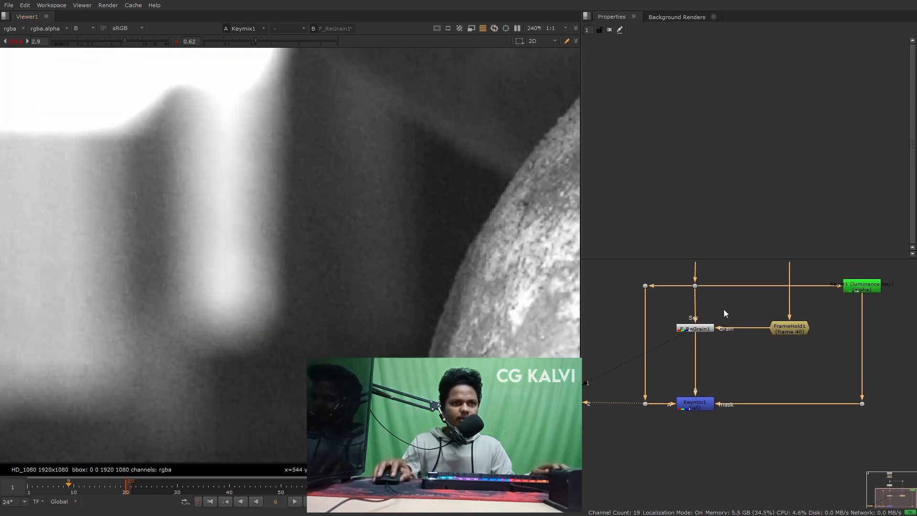
{"action": "key", "text": "1"}
{"action": "scroll", "coordinate": [693, 326], "scroll_direction": "up", "scroll_amount": 4}
{"action": "scroll", "coordinate": [229, 177], "scroll_direction": "up", "scroll_amount": 2}
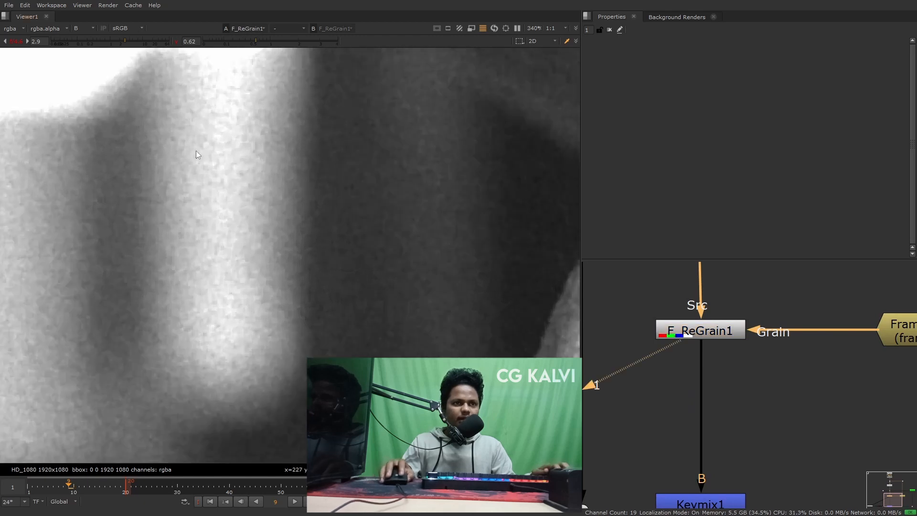
{"action": "left_click_drag", "start_coordinate": [172, 125], "coordinate": [319, 339]}
{"action": "middle_click_drag", "start_coordinate": [796, 461], "coordinate": [792, 373]}
{"action": "left_click_drag", "start_coordinate": [793, 373], "coordinate": [642, 470]}
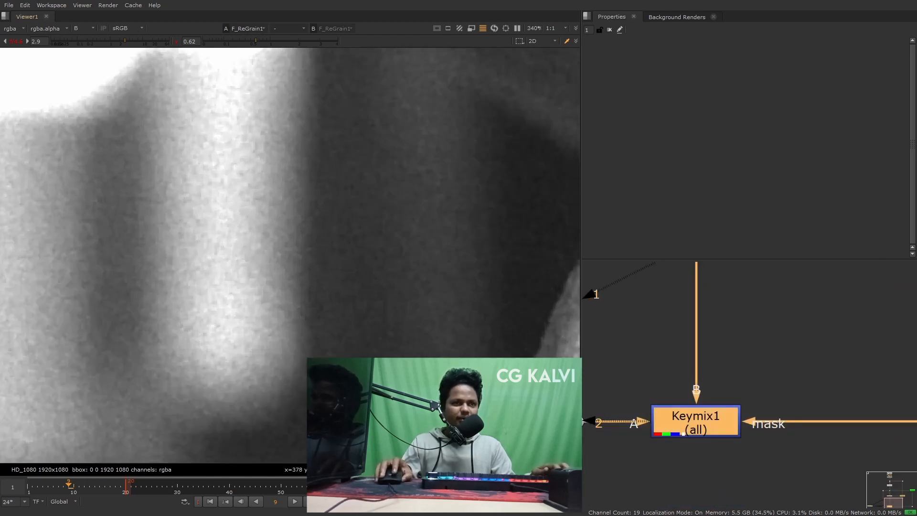
{"action": "key", "text": "1"}
{"action": "left_click_drag", "start_coordinate": [211, 153], "coordinate": [284, 334]}
{"action": "scroll", "coordinate": [285, 334], "scroll_direction": "down", "scroll_amount": 3}
{"action": "key", "text": "1"}
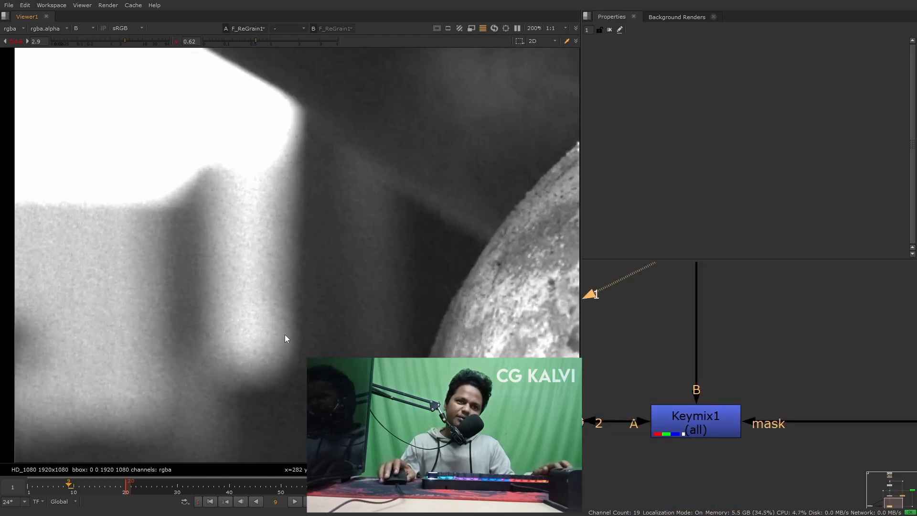
{"action": "key", "text": "2"}
{"action": "scroll", "coordinate": [268, 314], "scroll_direction": "up", "scroll_amount": 3}
Step: Test Keymix1 mix values of 0.72 and 0.36 against full strength, and set the mix to 0.265
{"action": "double_click", "coordinate": [685, 420]}
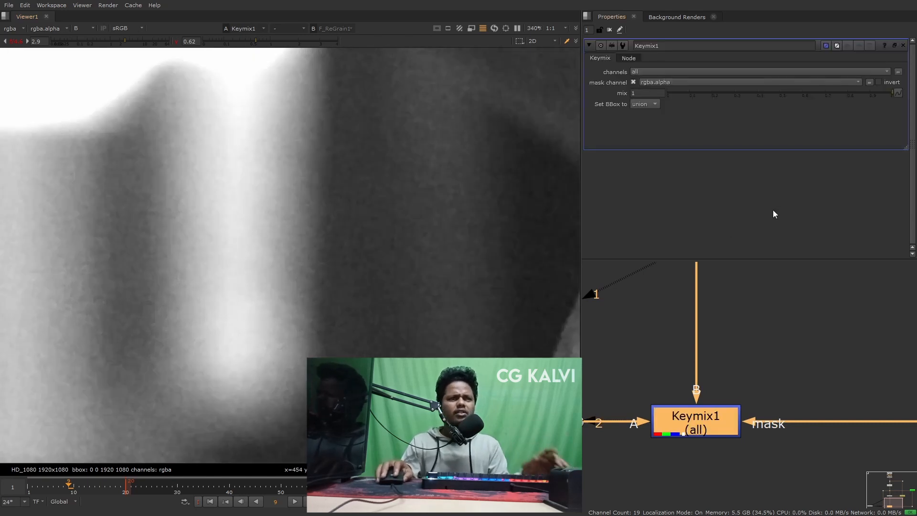
{"action": "mouse_move", "coordinate": [889, 94]}
{"action": "left_mouse_down"}
{"action": "mouse_move", "coordinate": [812, 93]}
{"action": "mouse_move", "coordinate": [905, 92]}
{"action": "left_mouse_up"}
{"action": "left_click_drag", "start_coordinate": [667, 94], "coordinate": [829, 94]}
{"action": "scroll", "coordinate": [359, 174], "scroll_direction": "down", "scroll_amount": 4}
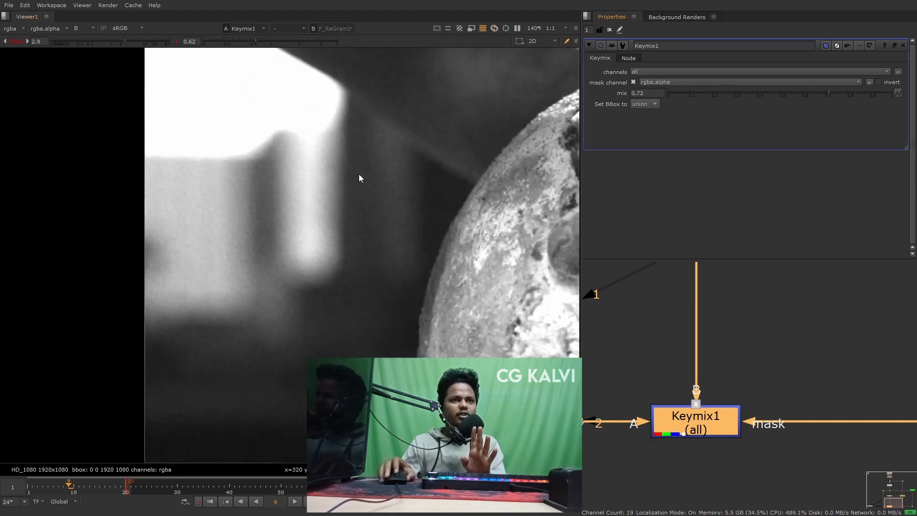
{"action": "scroll", "coordinate": [271, 234], "scroll_direction": "up", "scroll_amount": 2}
{"action": "key", "text": "ctrl+z"}
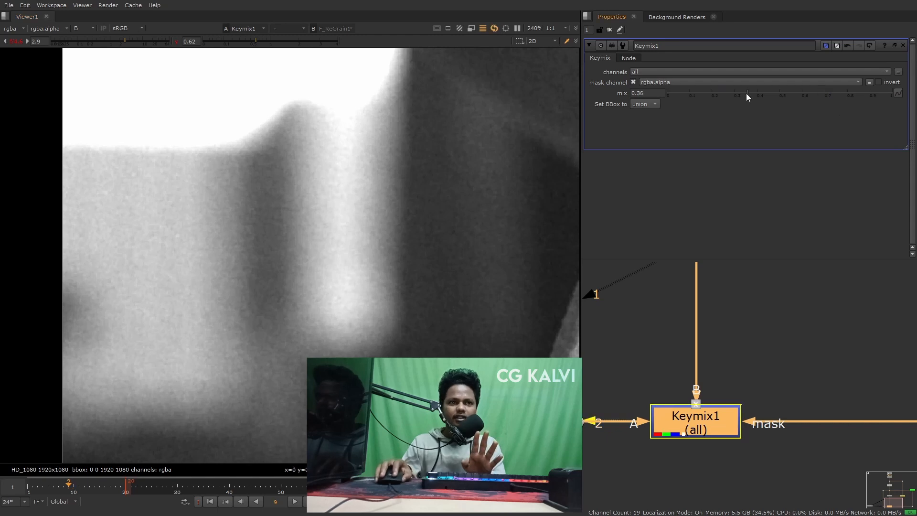
{"action": "left_click_drag", "start_coordinate": [69, 170], "coordinate": [185, 382], "text": "ctrl+shift"}
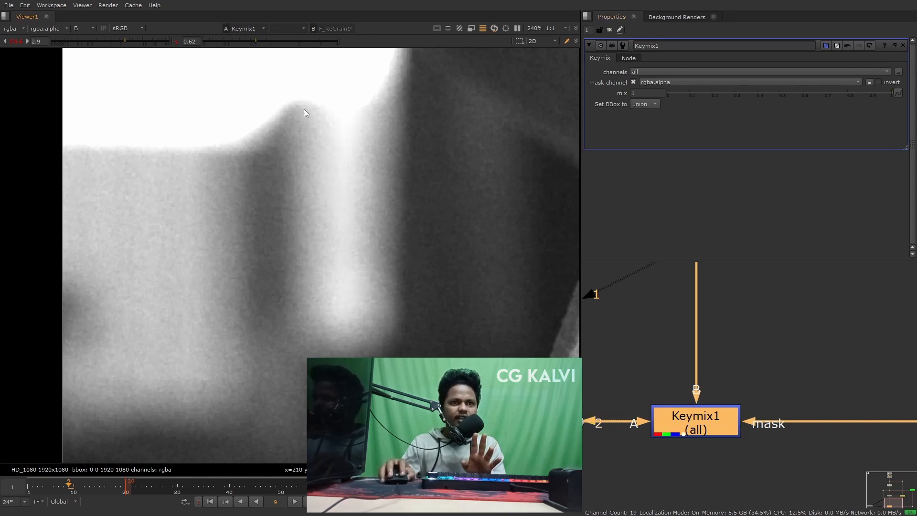
{"action": "left_click", "coordinate": [814, 94]}
{"action": "left_click", "coordinate": [727, 93]}
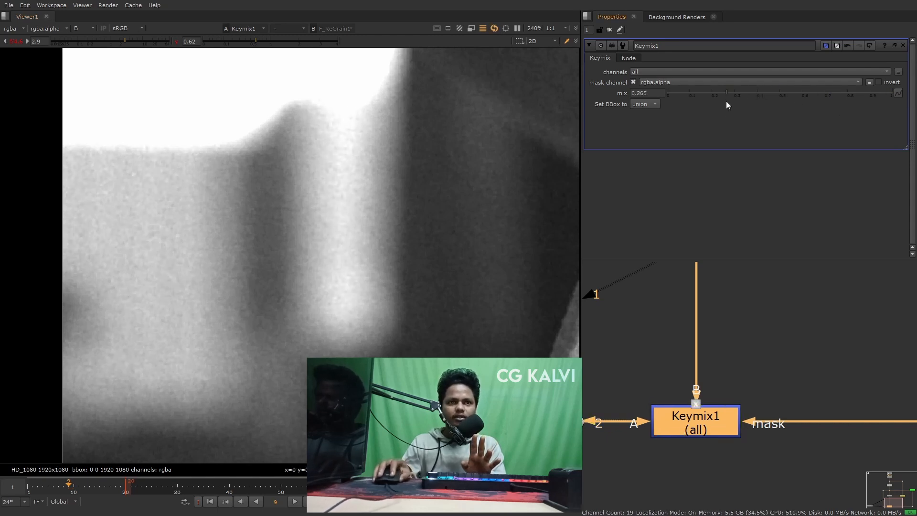
Step: Open F_ReGrain1's properties and review the complete denoise and regrain node network down to Keymix1
{"action": "key", "text": "f"}
{"action": "left_click", "coordinate": [700, 384]}
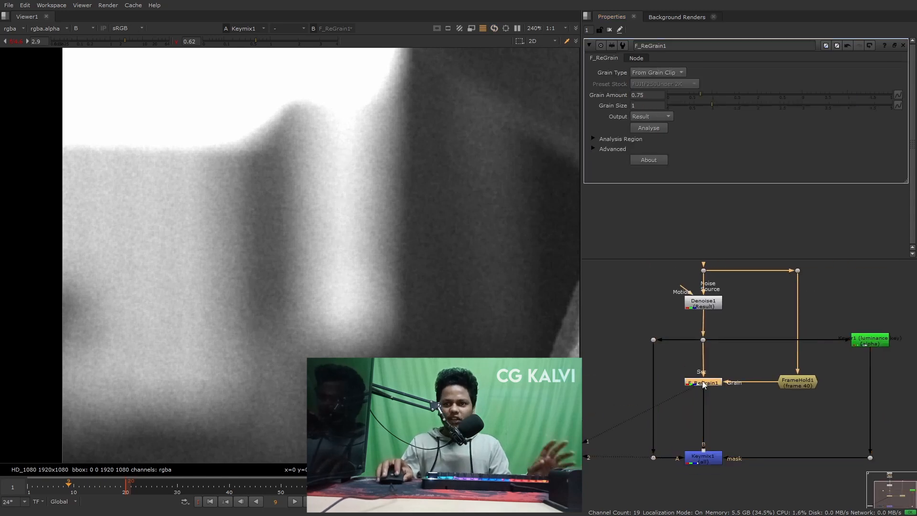
{"action": "scroll", "coordinate": [289, 254], "scroll_direction": "down", "scroll_amount": 3}
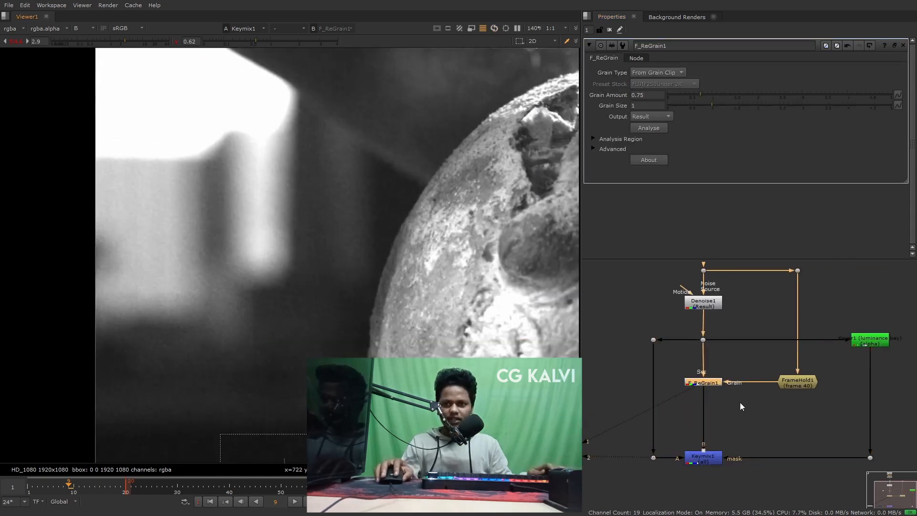
{"action": "middle_click_drag", "start_coordinate": [740, 402], "coordinate": [713, 367]}
{"action": "left_click_drag", "start_coordinate": [727, 389], "coordinate": [614, 486]}
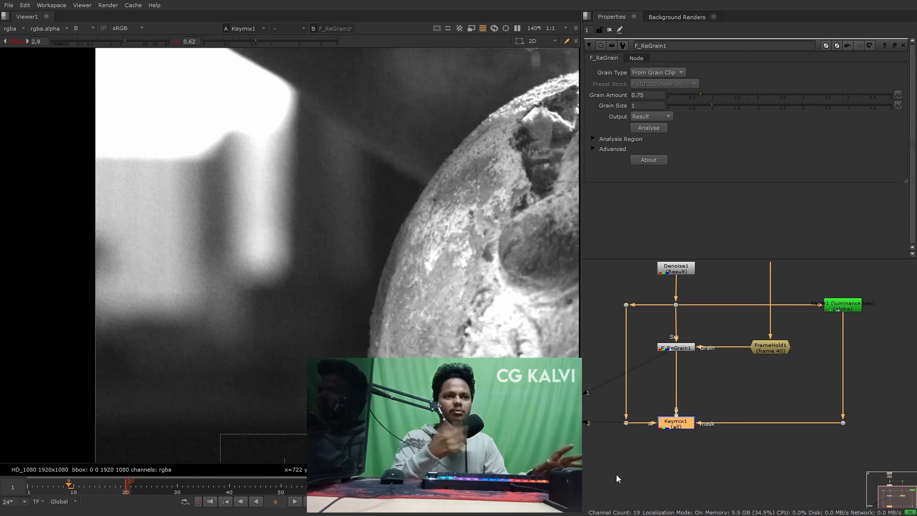
{"action": "scroll", "coordinate": [690, 466], "scroll_direction": "down", "scroll_amount": 3}
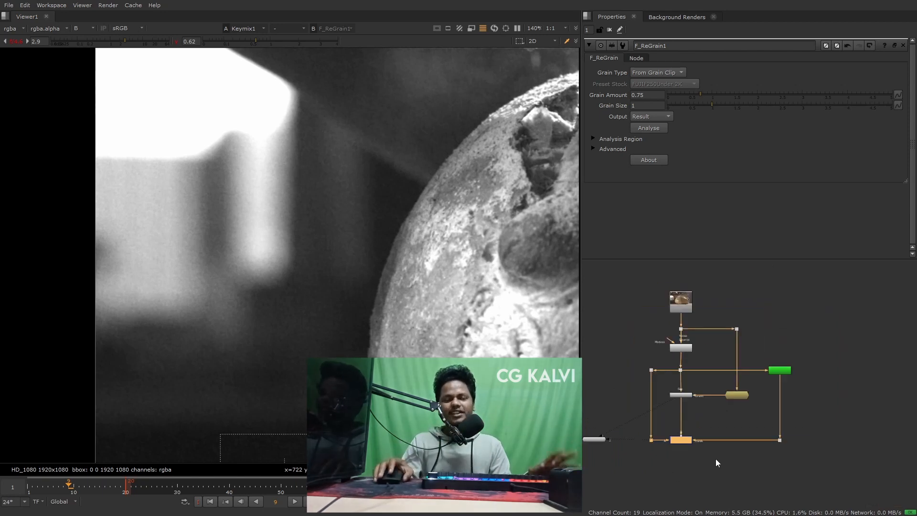